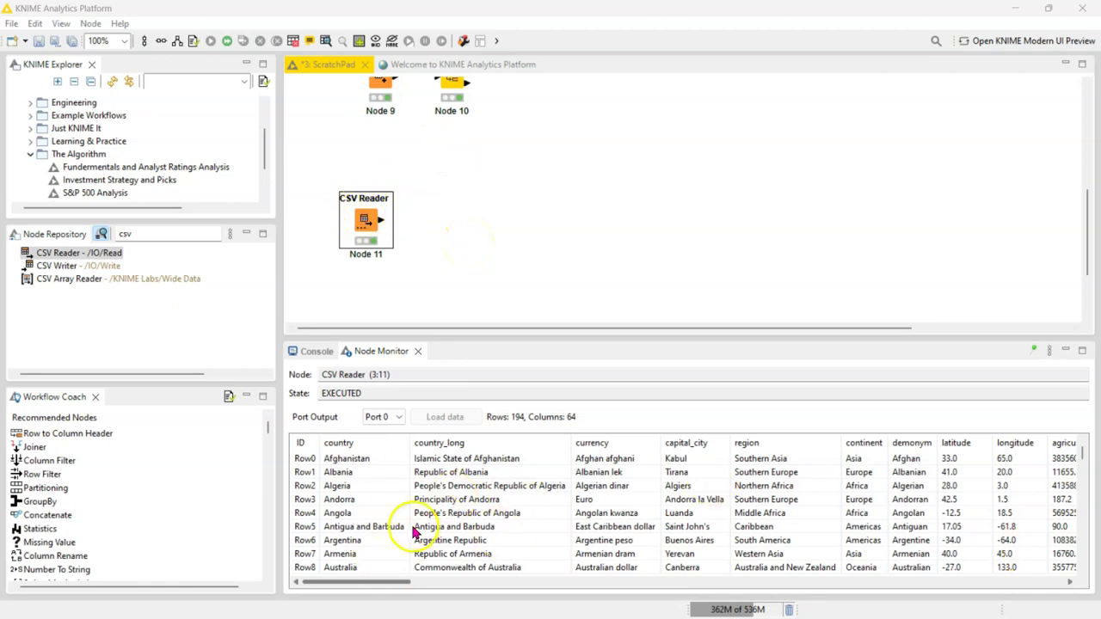
- Search the Node Repository for 'multi colu', add String Manipulation (Multi Column) after the CSV Reader, and open its settings
mouse_move(347, 582)
mouse_down()
mouse_move(671, 597)
mouse_move(1090, 573)
mouse_move(329, 582)
mouse_up()
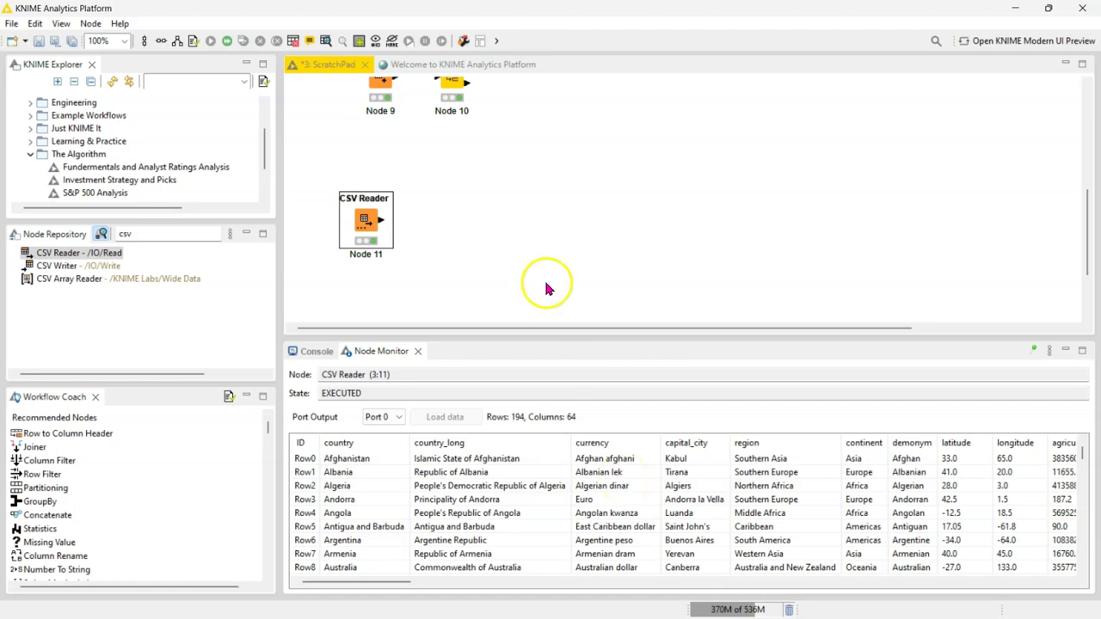
click(165, 234)
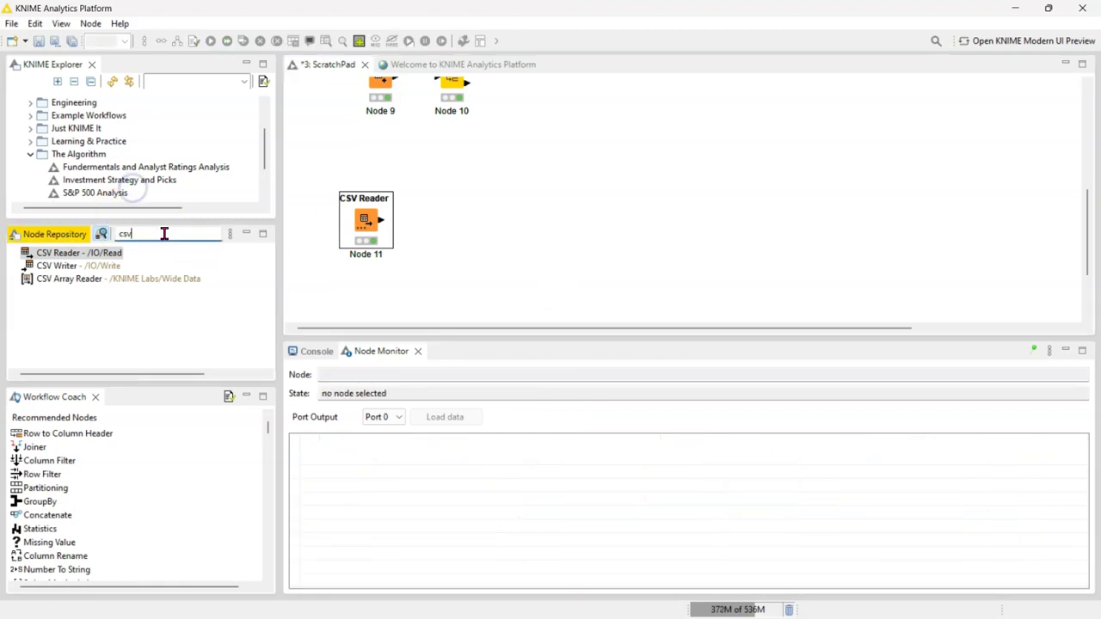
text(ma)
key(BackSpace)
key(BackSpace)
key(BackSpace)
key(BackSpace)
key(BackSpace)
key(BackSpace)
key(BackSpace)
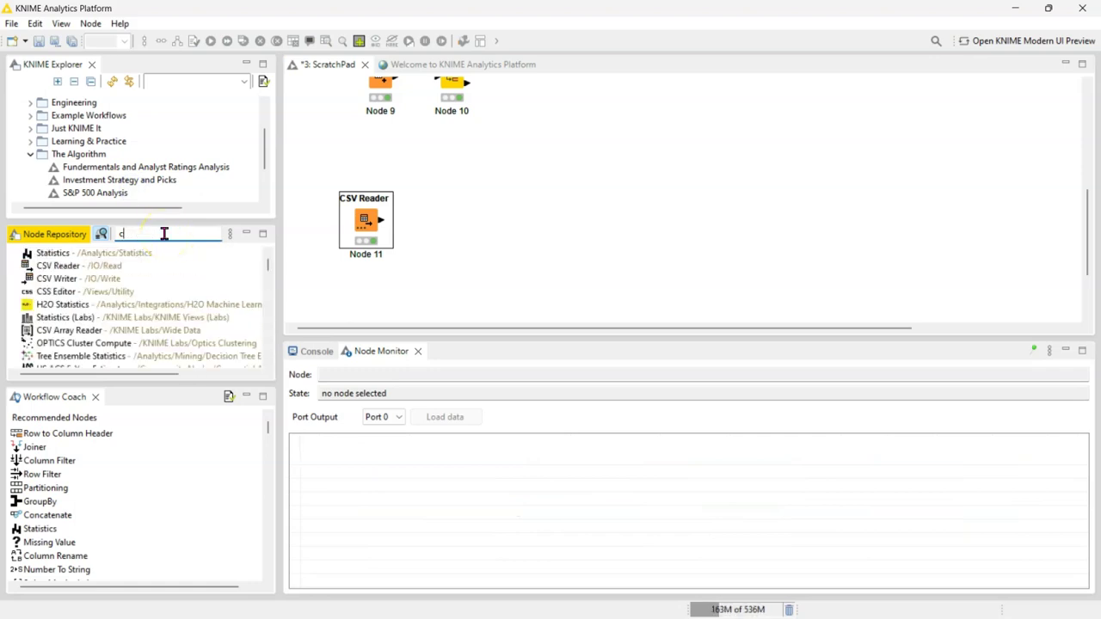
key(BackSpace)
text(multicol)
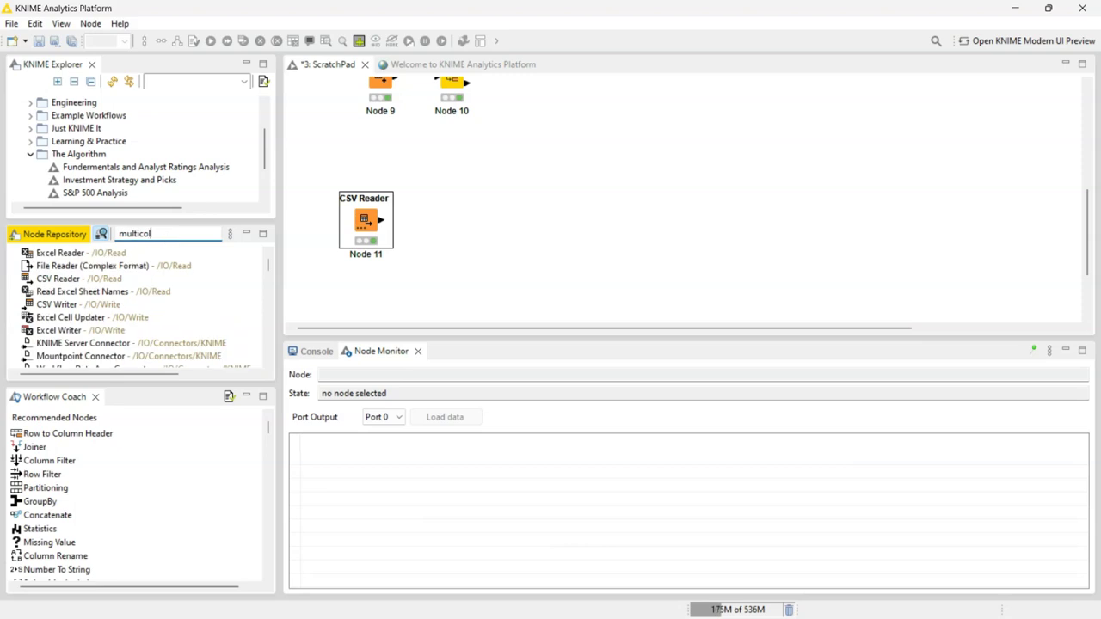
key(BackSpace)
key(BackSpace)
key(BackSpace)
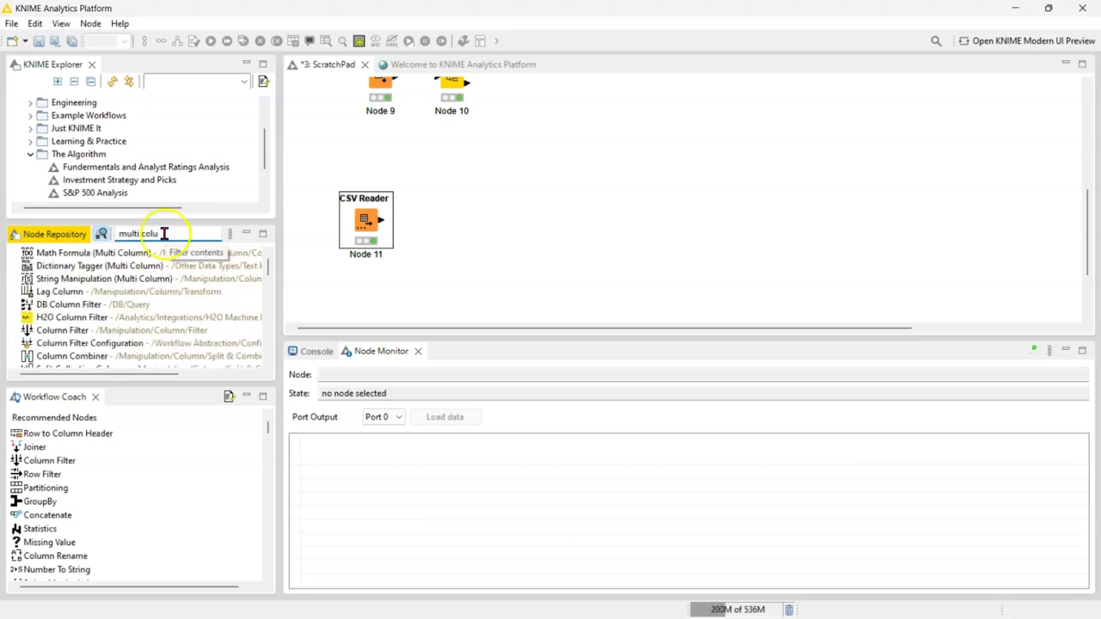
double_click(109, 280)
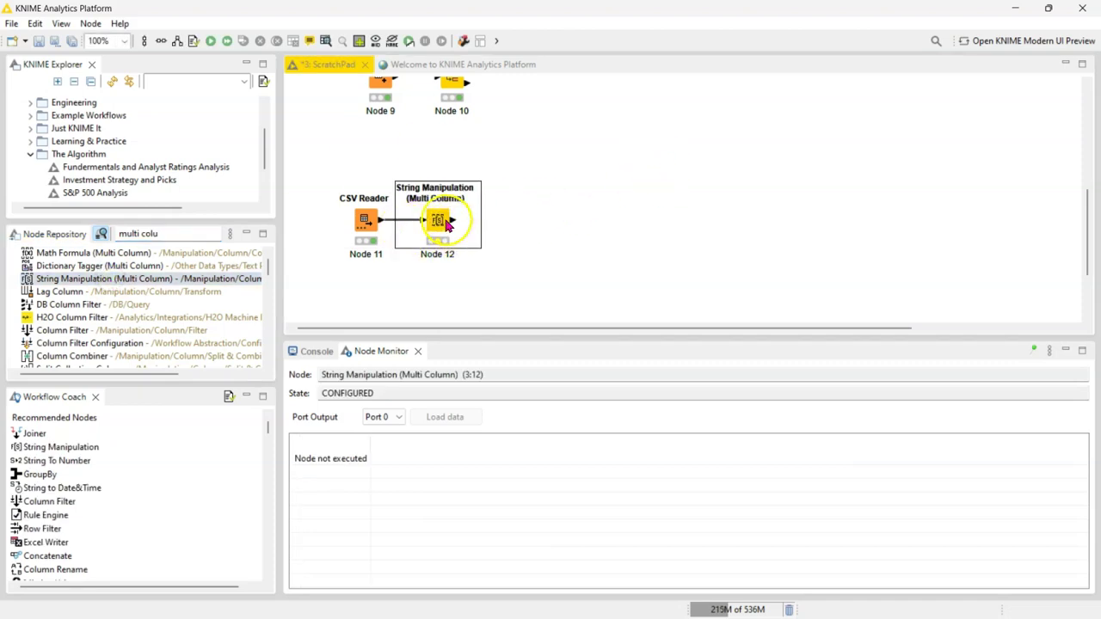
double_click(436, 221)
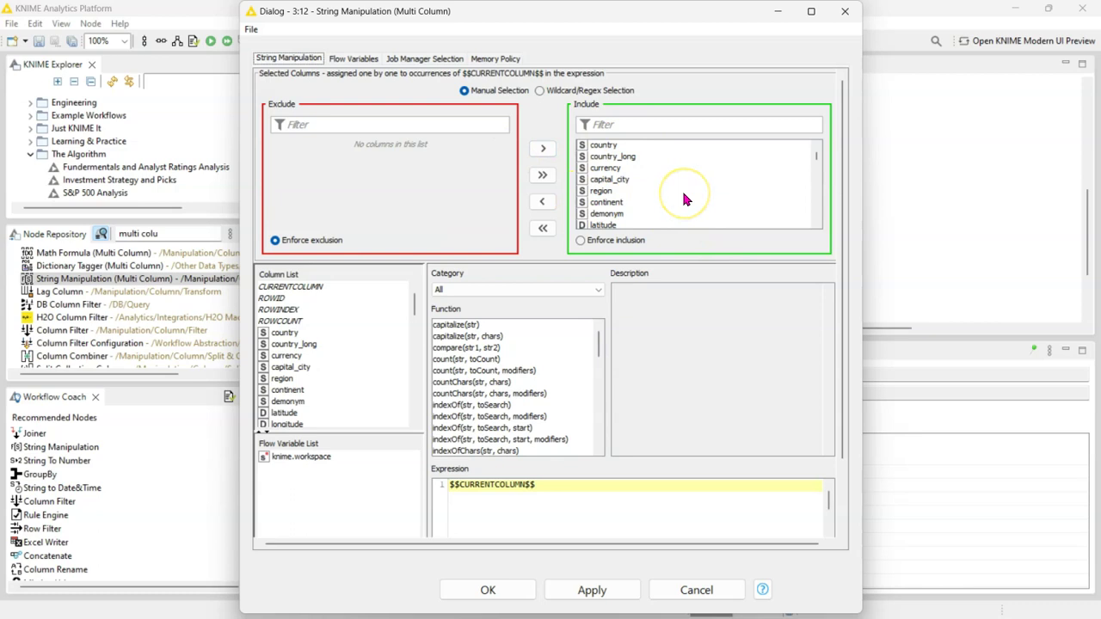
- Clear the Include list, then include country, country_long, currency, capital_city, region, continent and demonym
scroll(686, 200, down, 12)
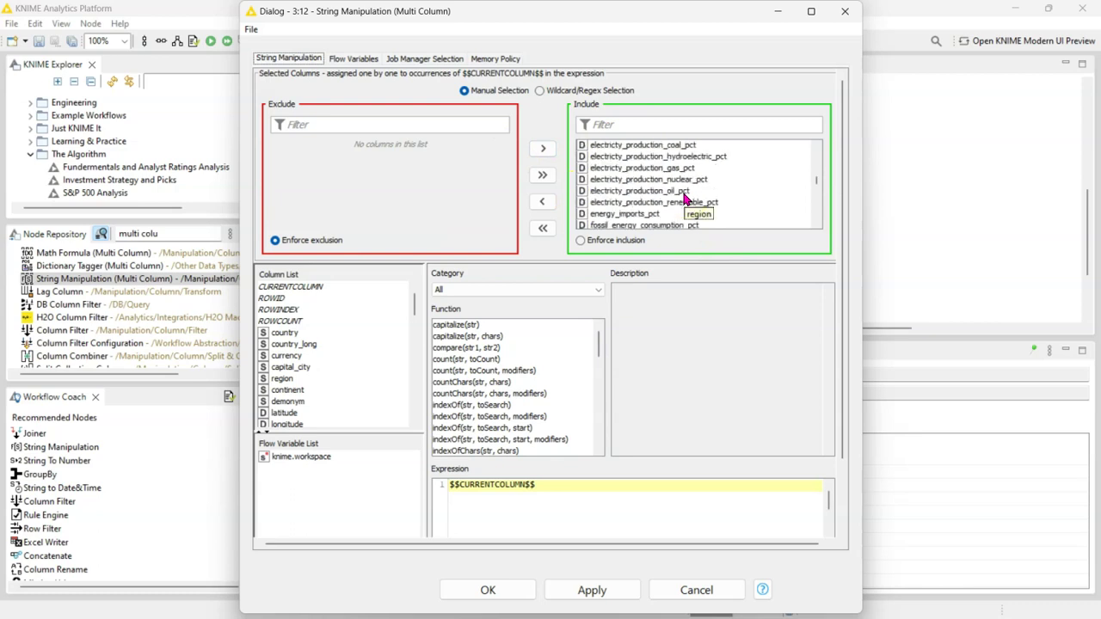
scroll(686, 200, up, 12)
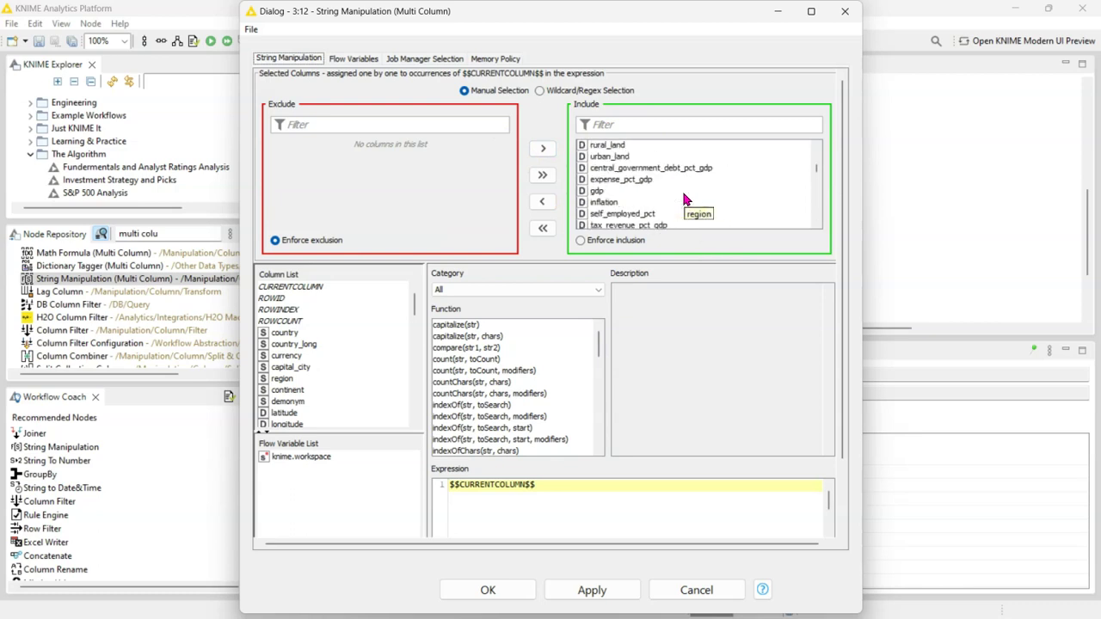
click(543, 228)
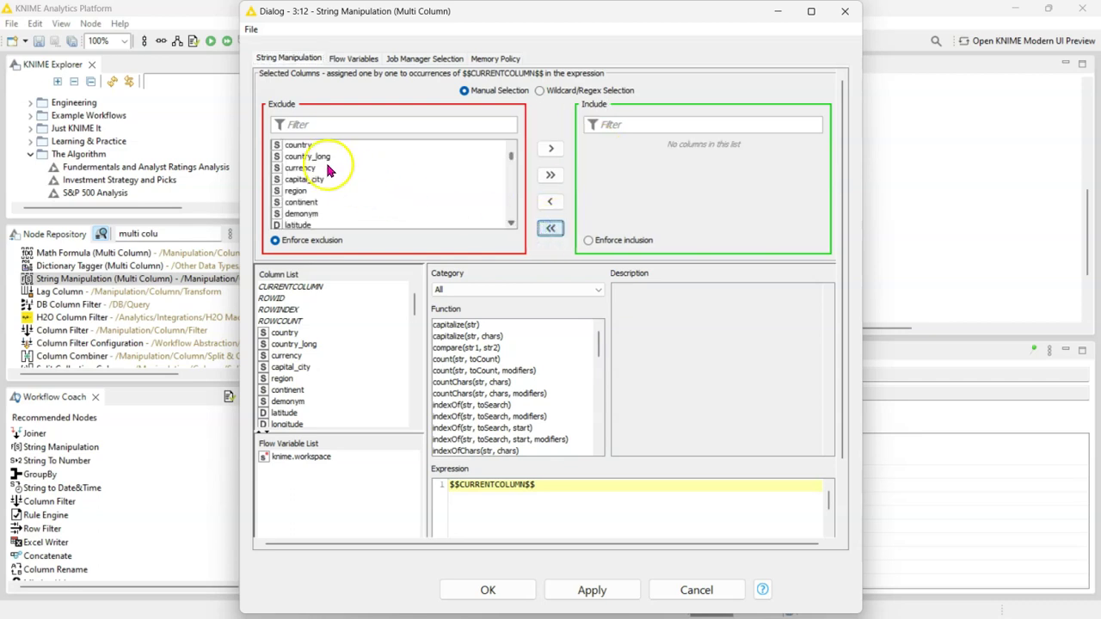
click(296, 146)
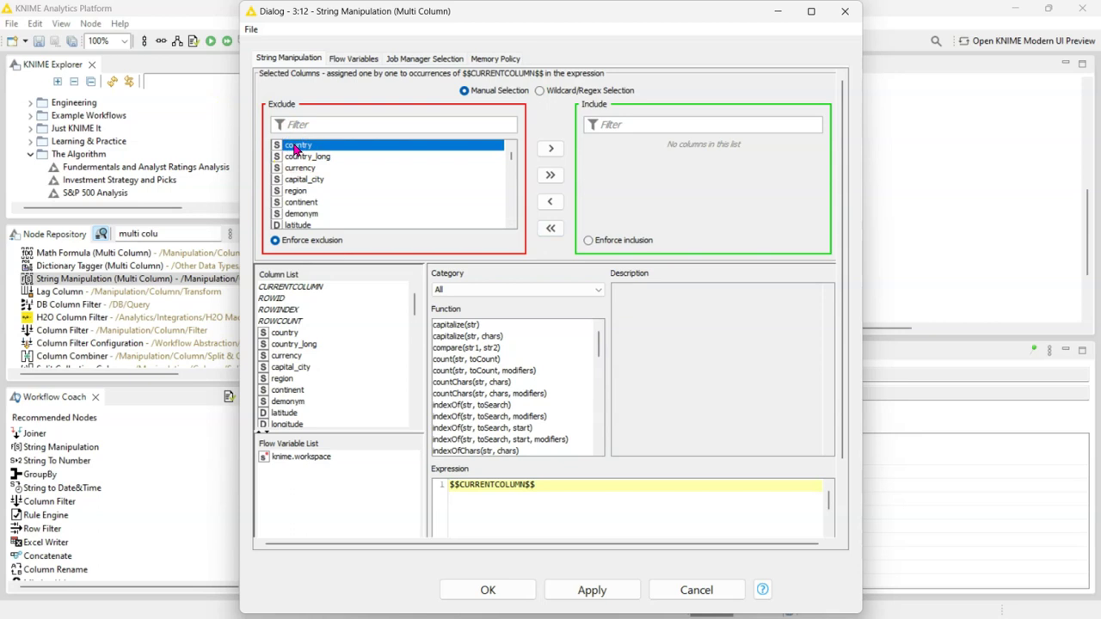
ctrl+click(302, 158)
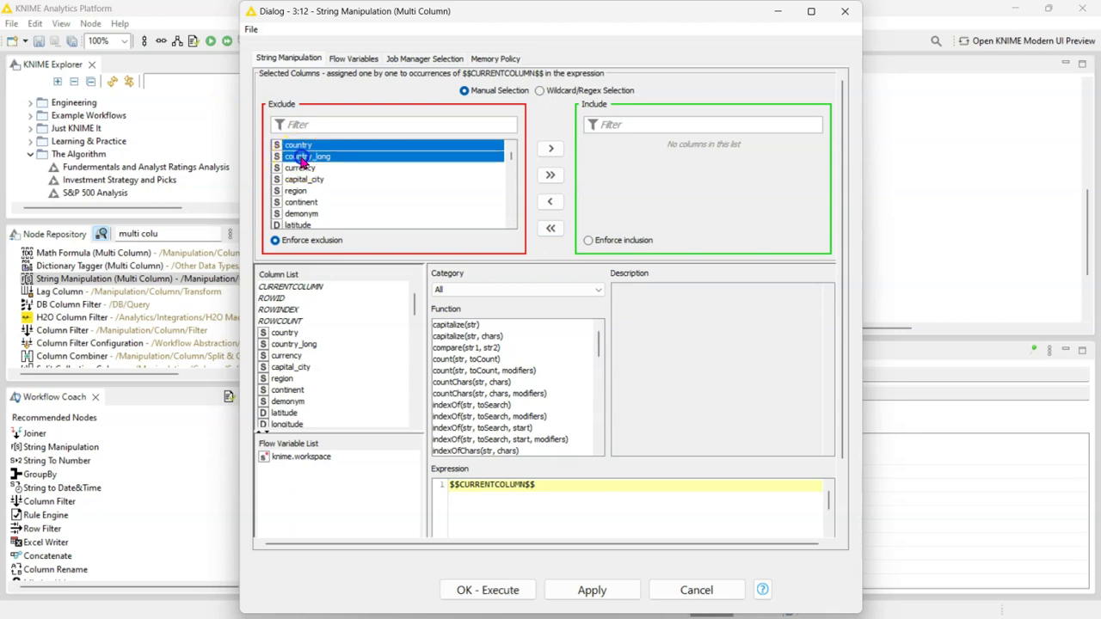
ctrl+click(305, 168)
ctrl+click(307, 179)
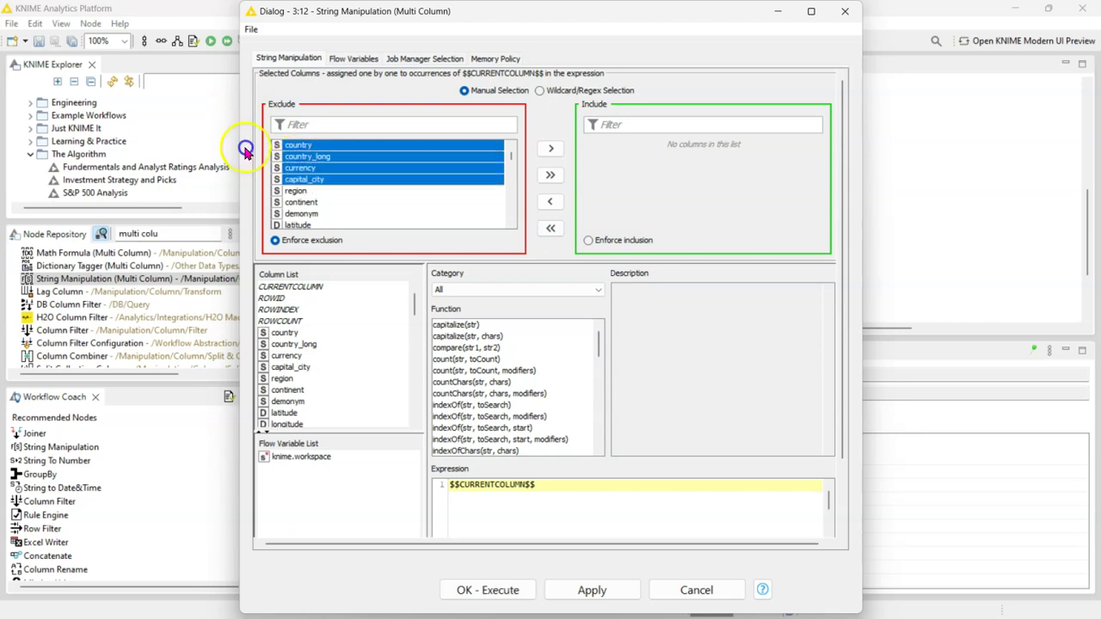
ctrl+click(297, 192)
ctrl+click(300, 203)
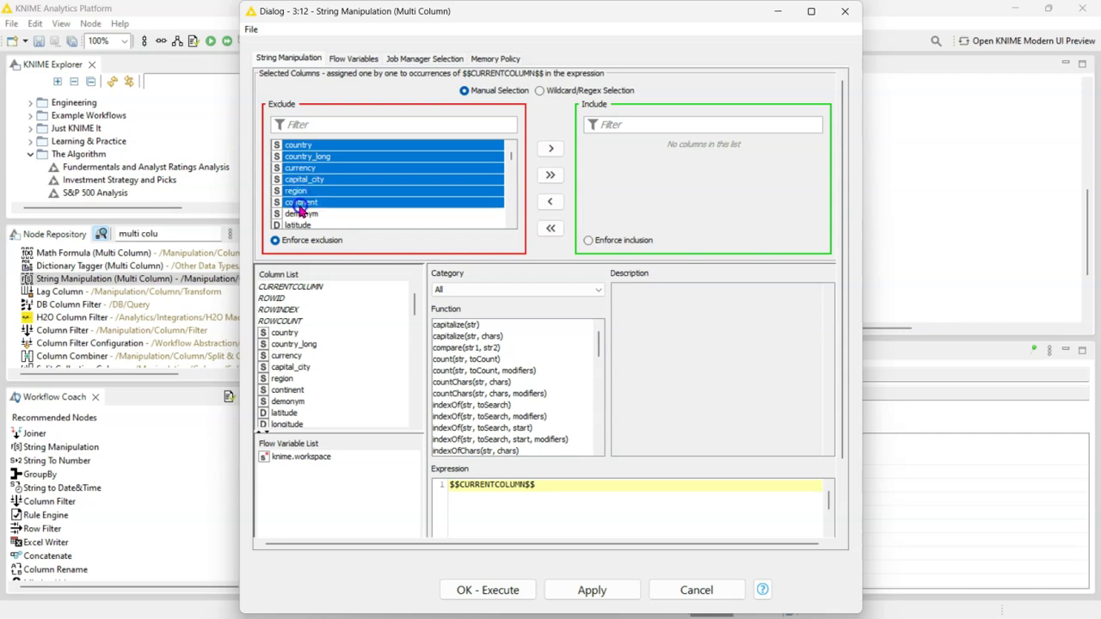
ctrl+click(306, 216)
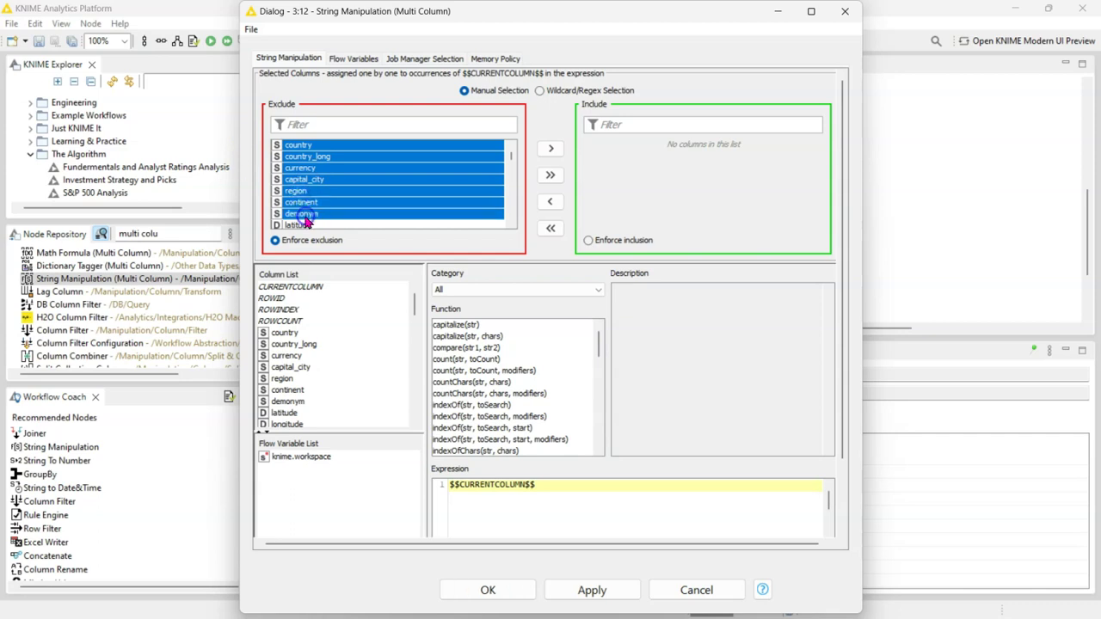
click(550, 148)
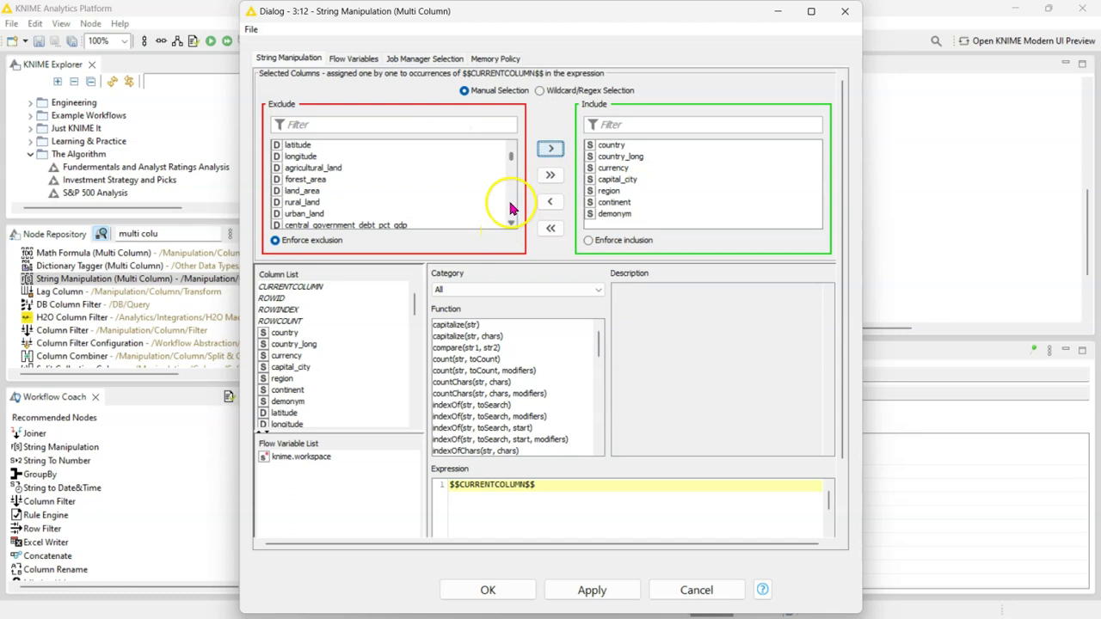
- Also move democracy_type, political_leader and title into the included columns
click(511, 227)
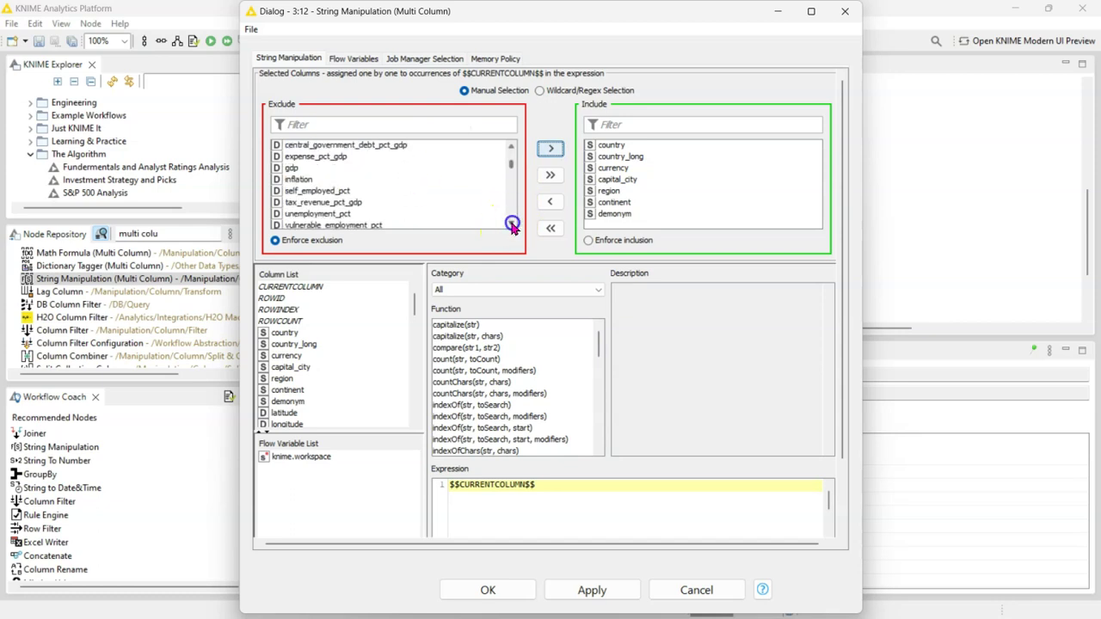
click(511, 226)
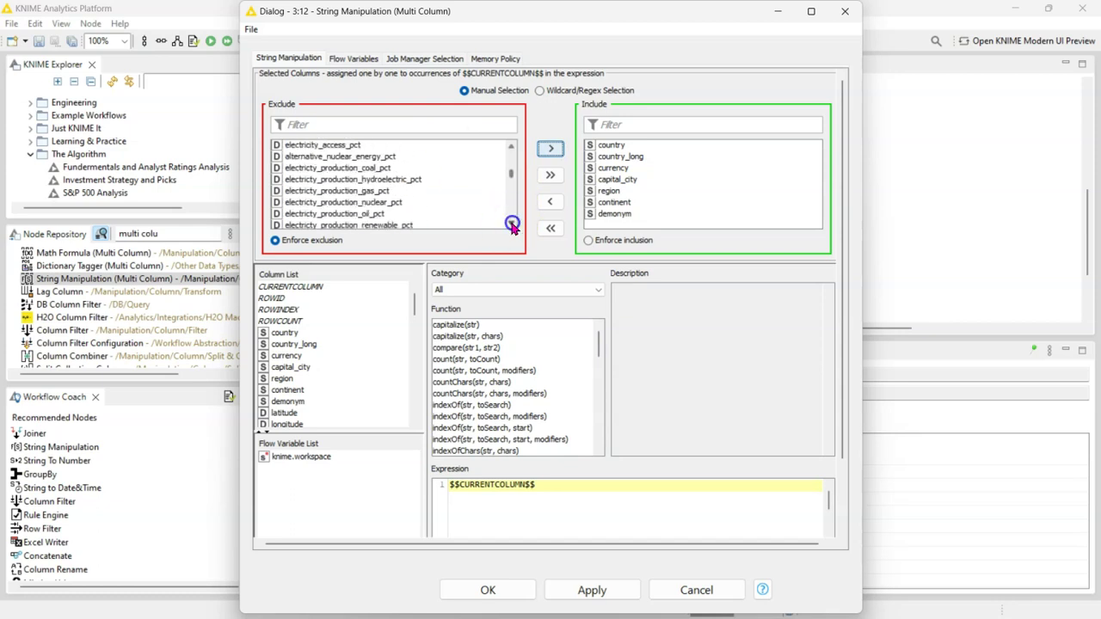
click(511, 226)
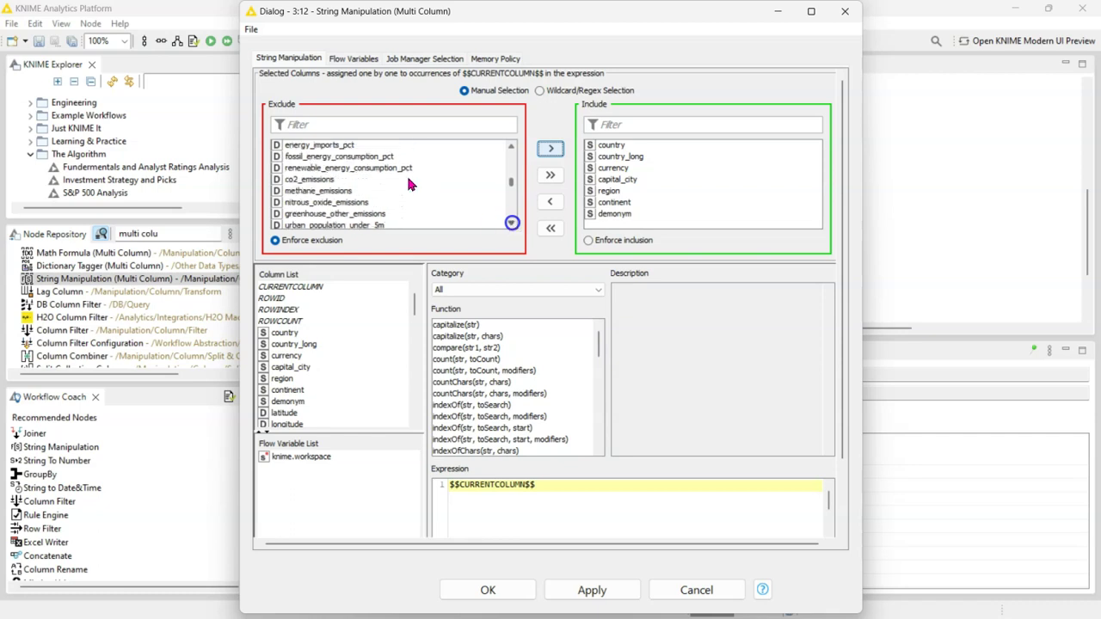
click(511, 226)
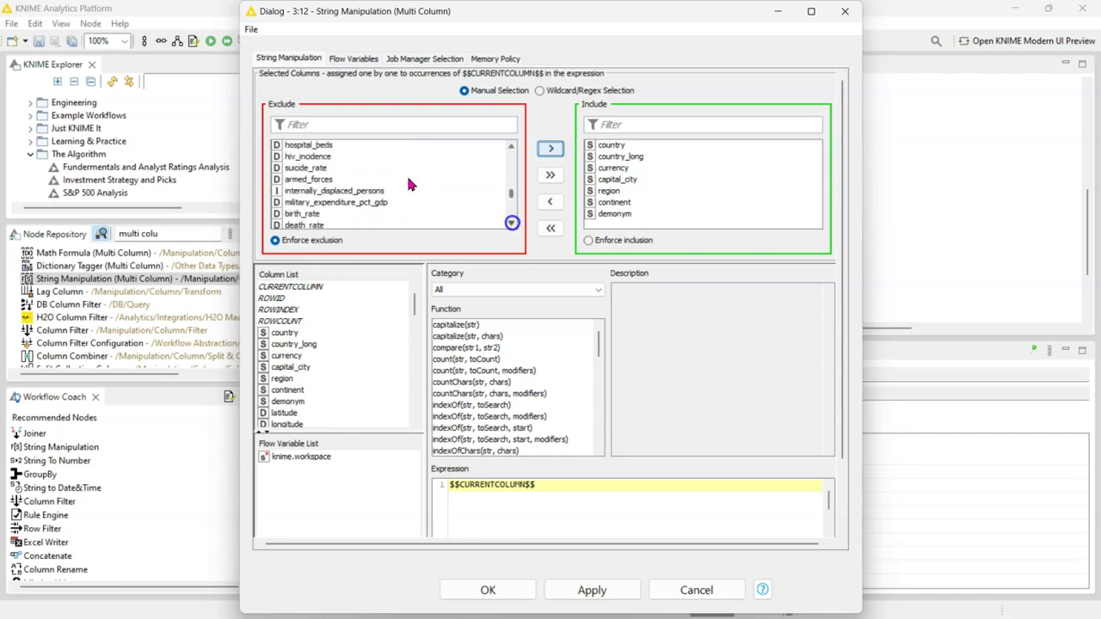
click(512, 226)
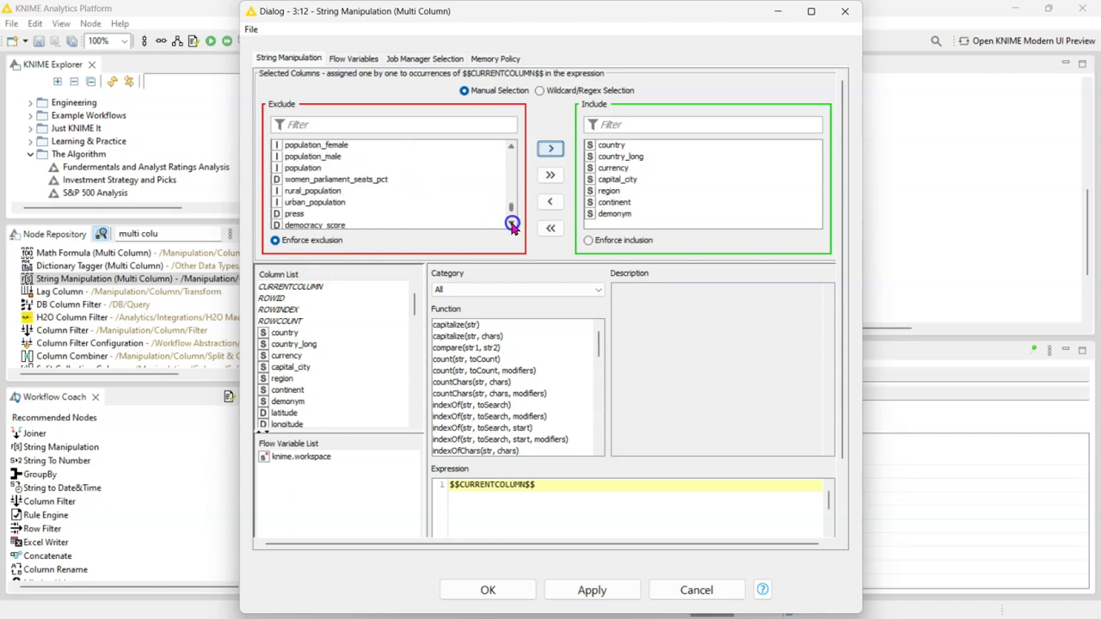
click(327, 191)
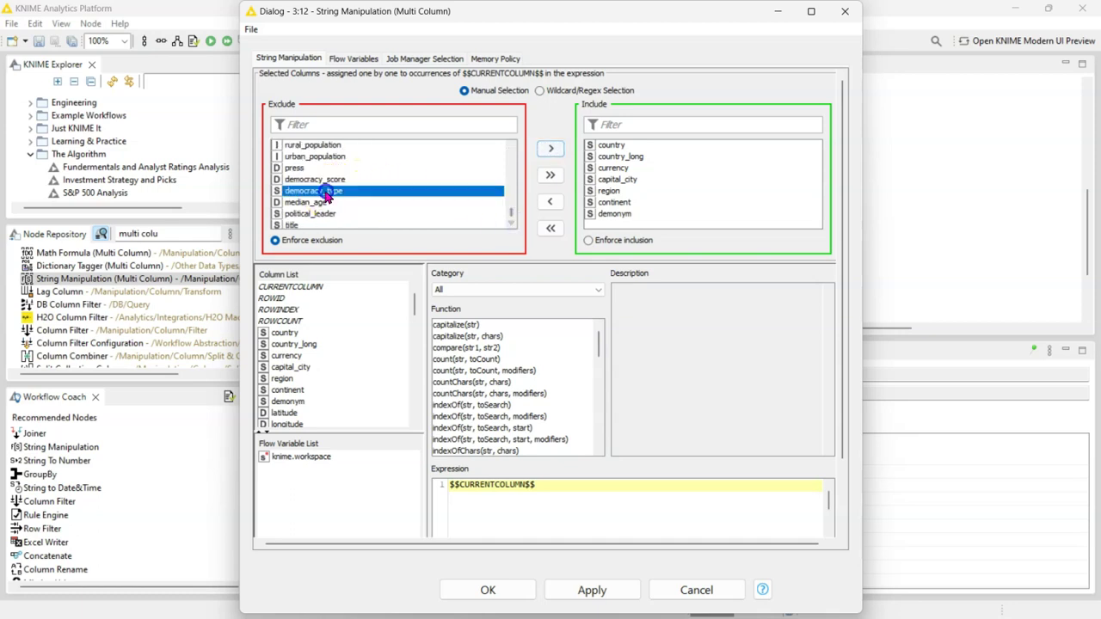
click(551, 148)
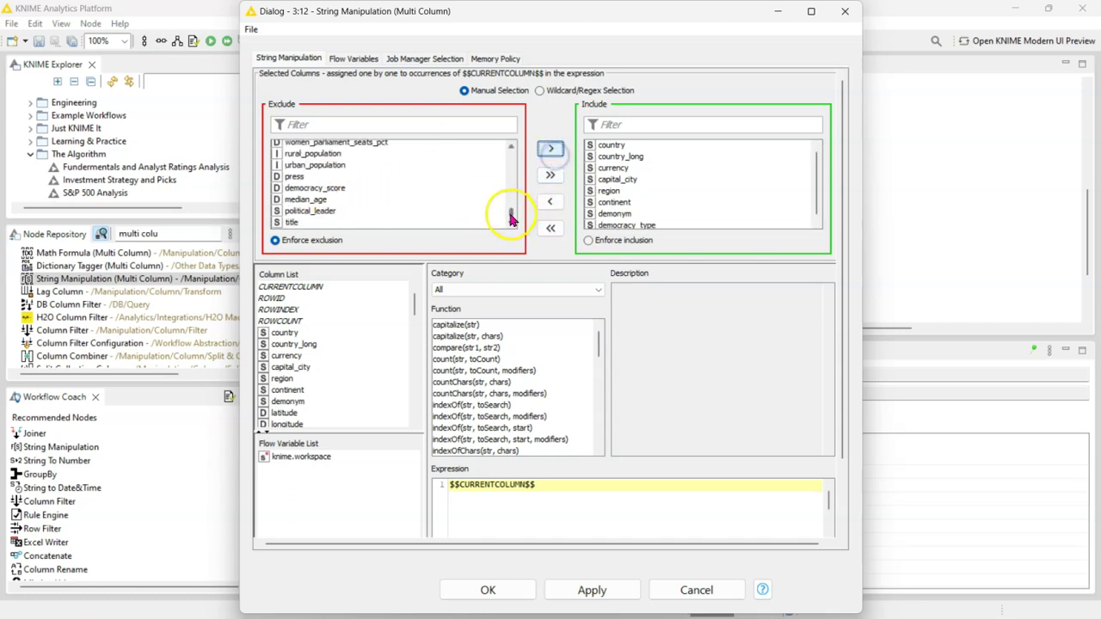
click(360, 176)
click(342, 189)
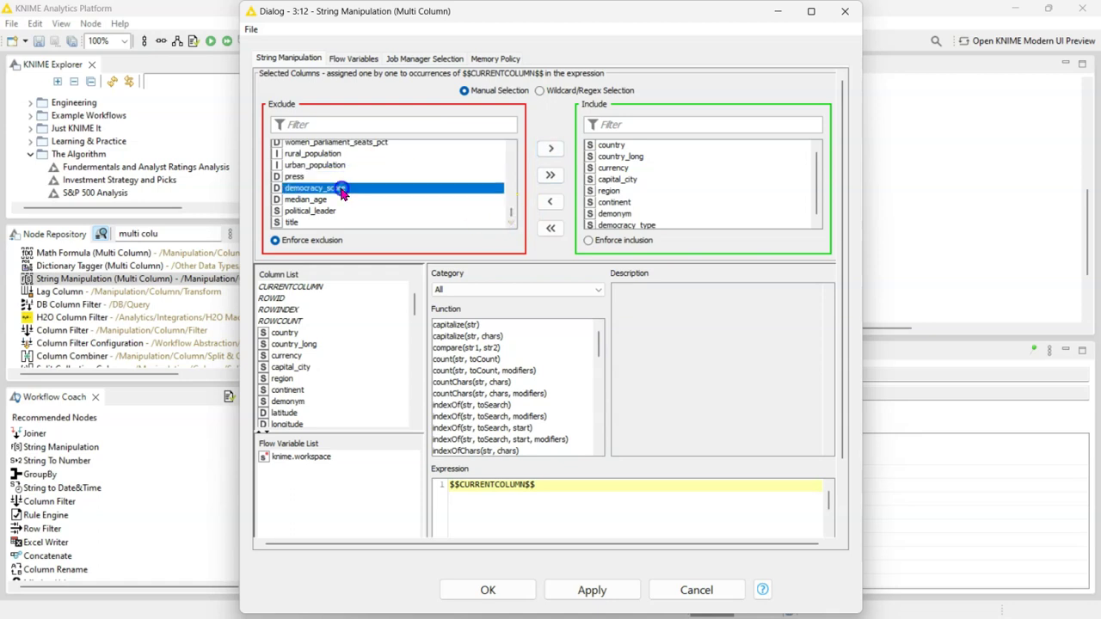
click(313, 223)
shift+click(302, 212)
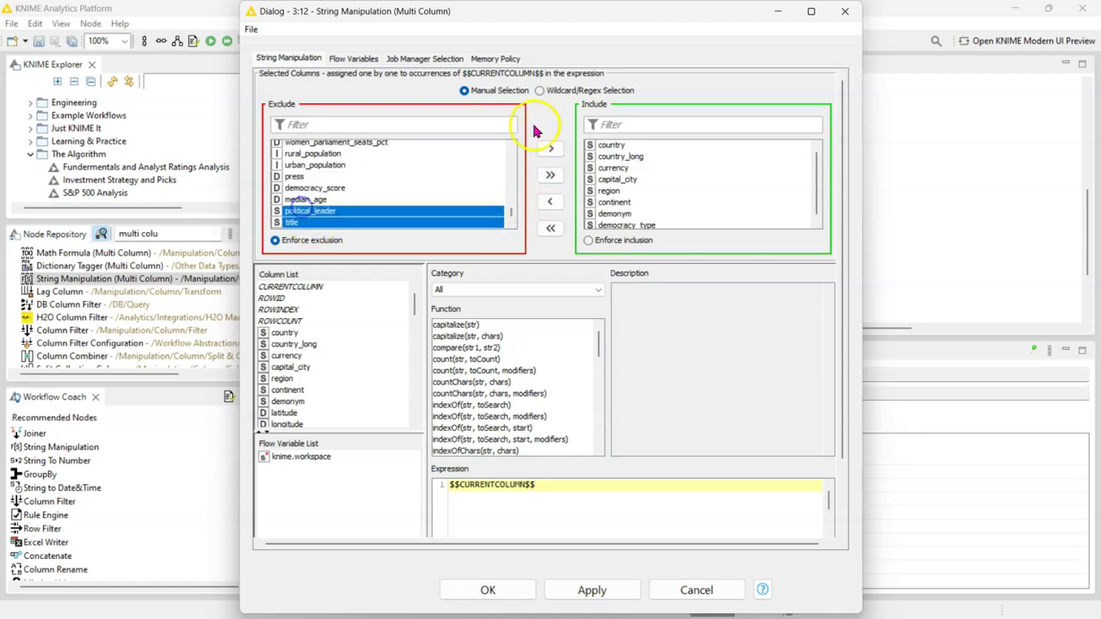
click(550, 148)
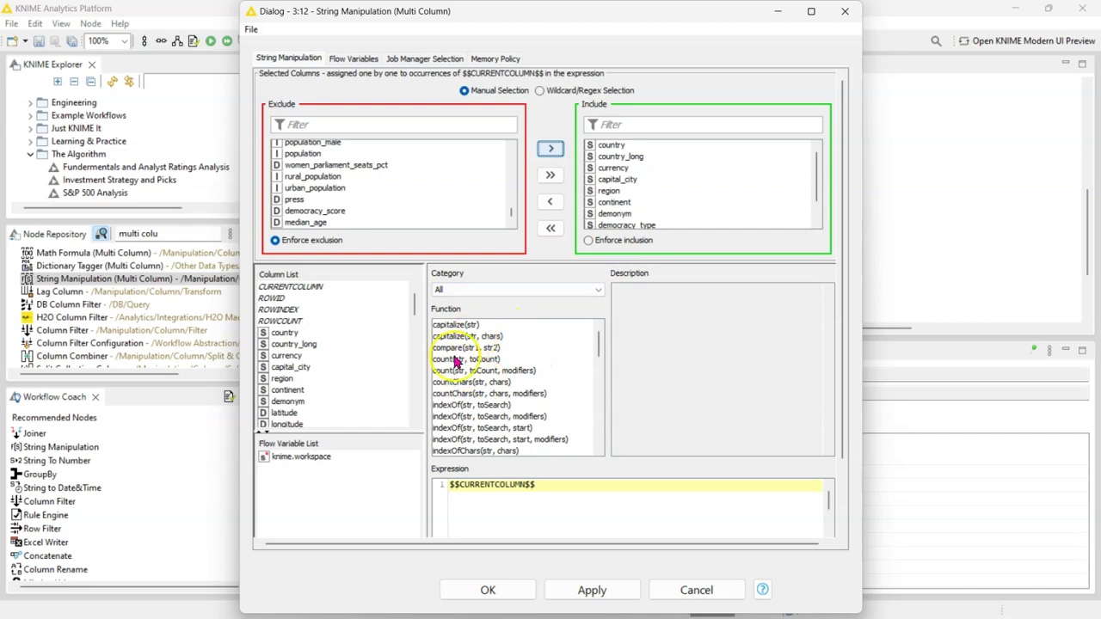
- Try wrapping $$CURRENTCOLUMN$$ in capitalize() in the expression
click(555, 484)
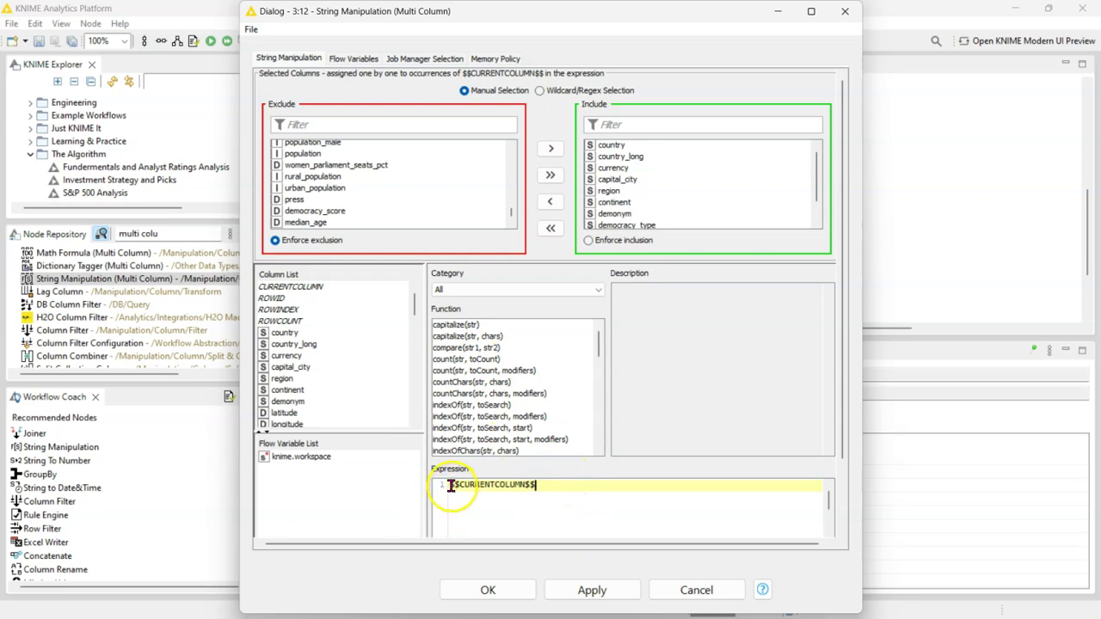
click(459, 324)
double_click(459, 324)
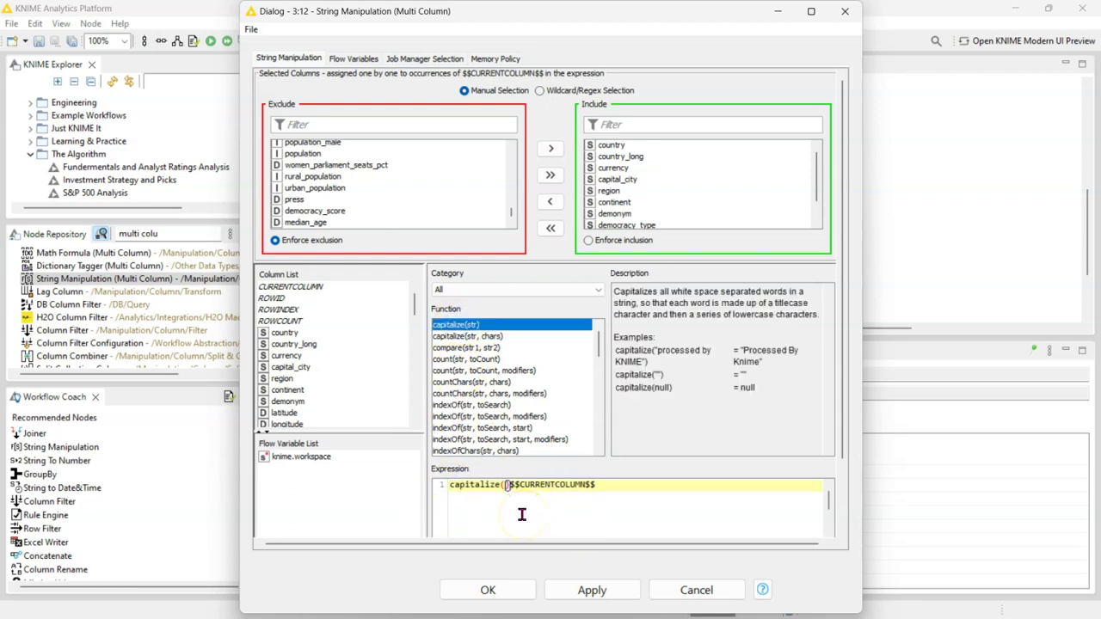
click(611, 486)
text())
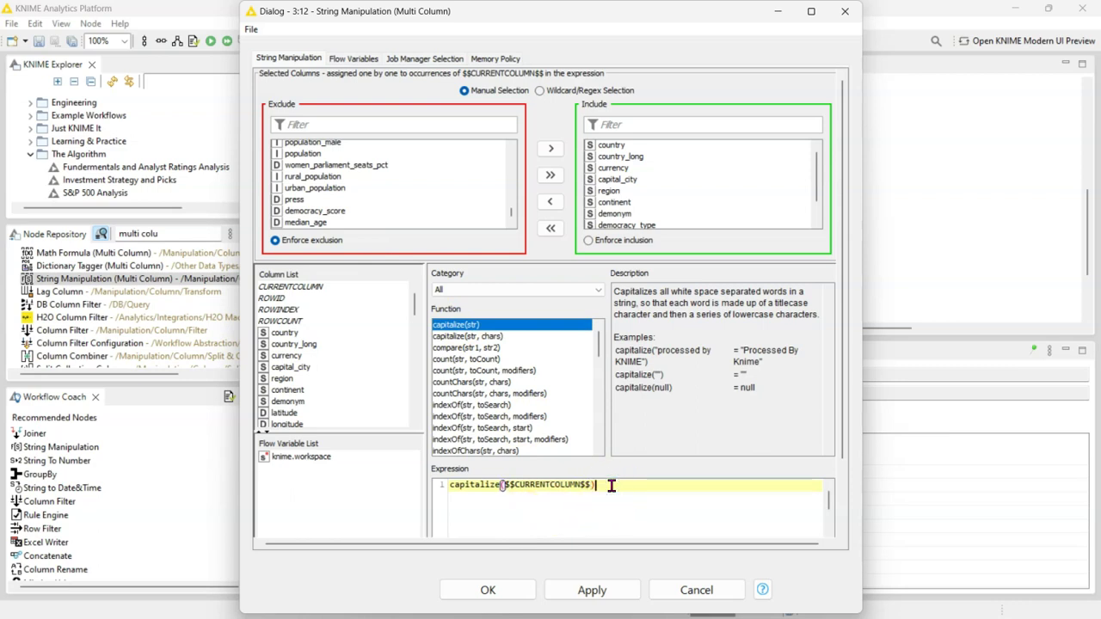
click(626, 492)
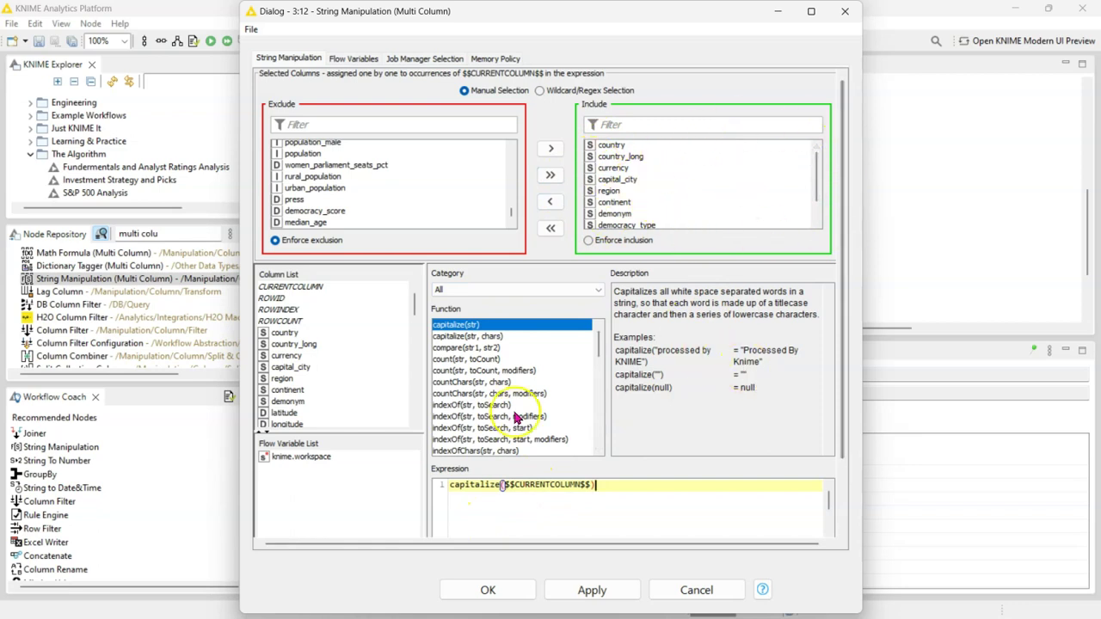
- Switch the expression to upperCase($$CURRENTCOLUMN$$), removing the extra parenthesis
click(516, 590)
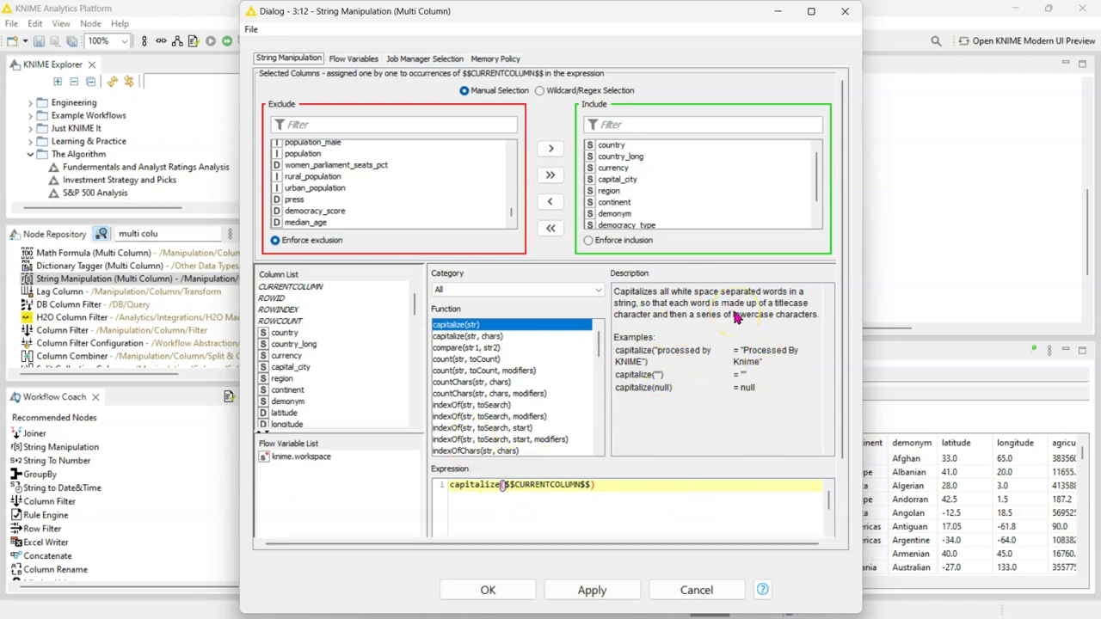
click(598, 437)
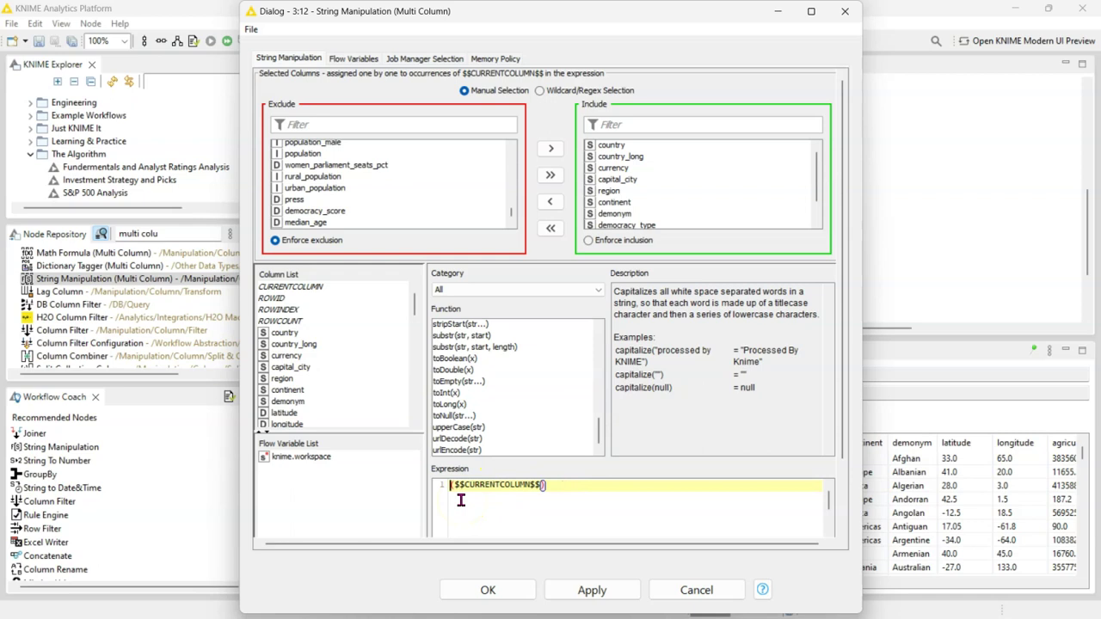
double_click(458, 427)
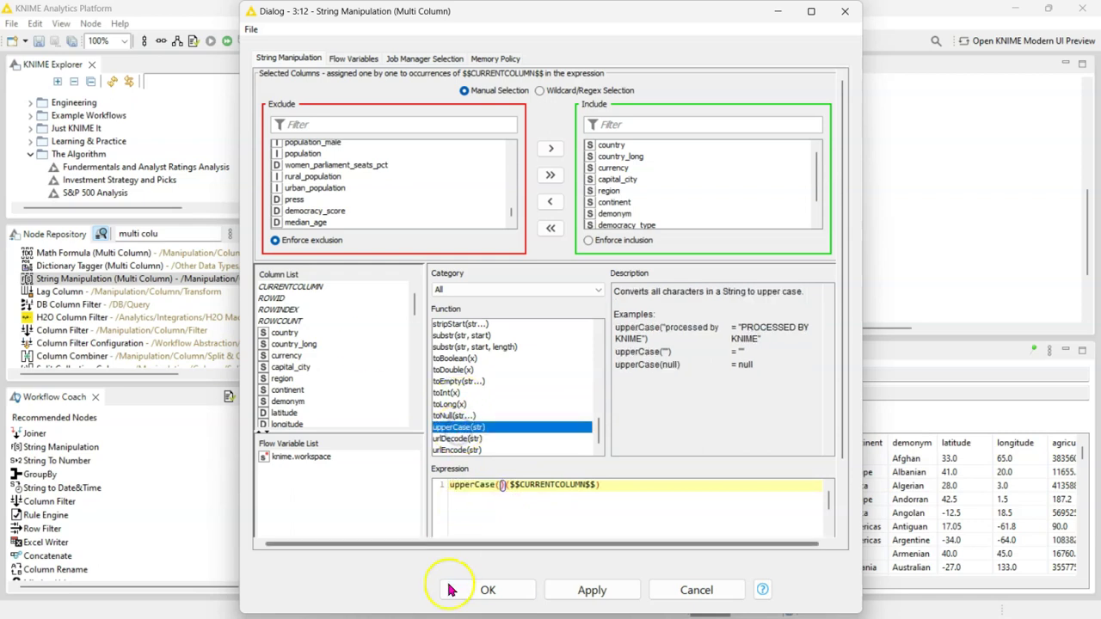
key(Delete)
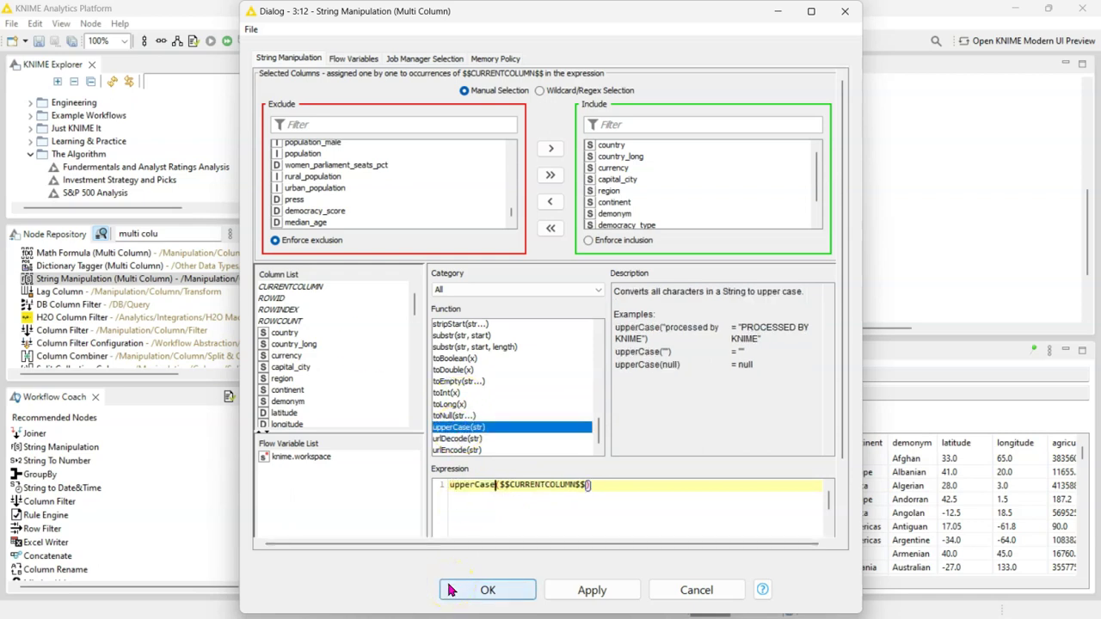
- Keep Append as new columns with the _transformed suffix and save the node settings with OK
click(637, 512)
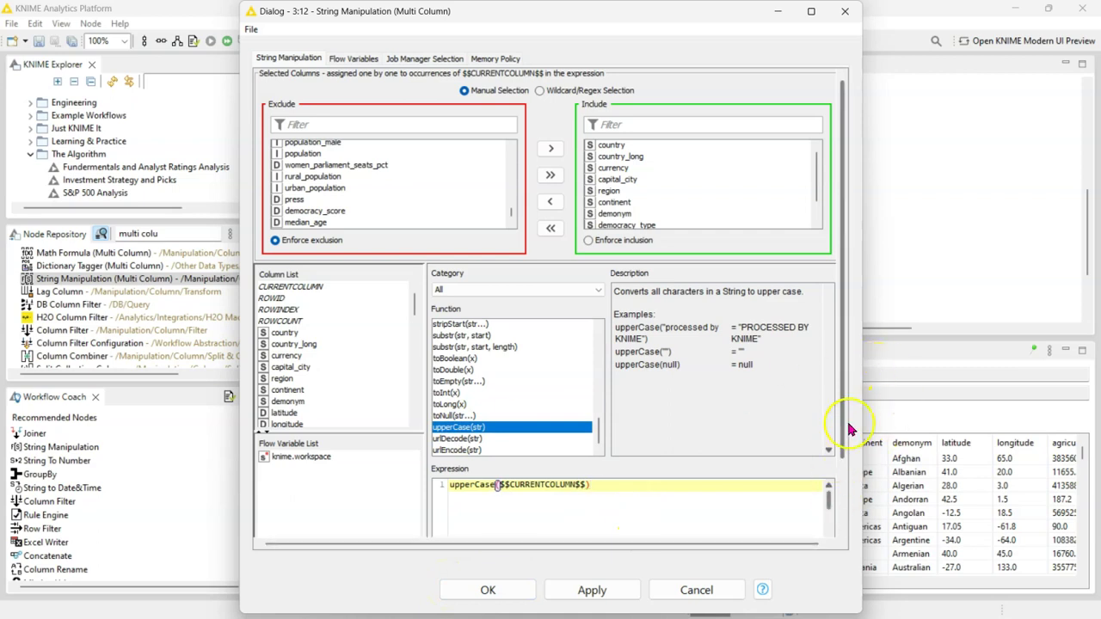
drag(844, 427, 847, 526)
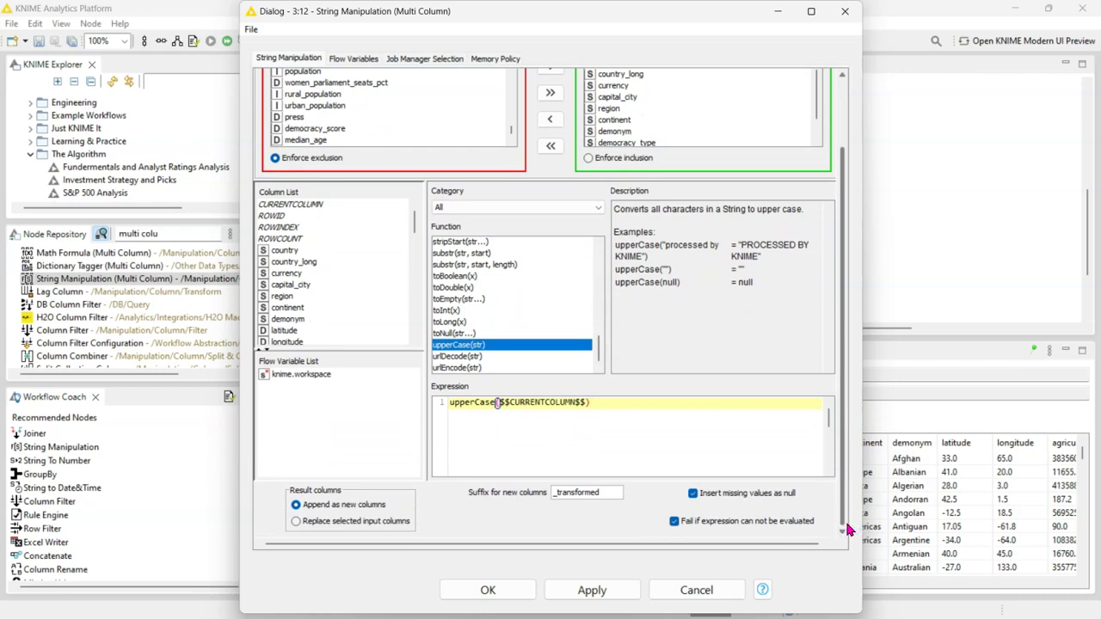
click(362, 522)
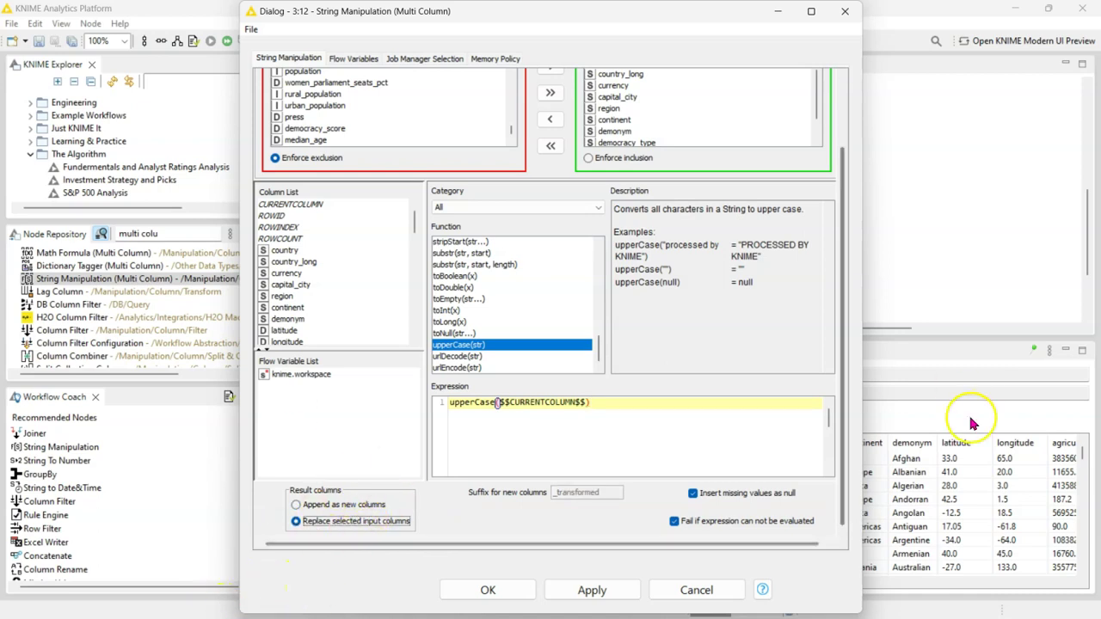
drag(841, 430, 830, 569)
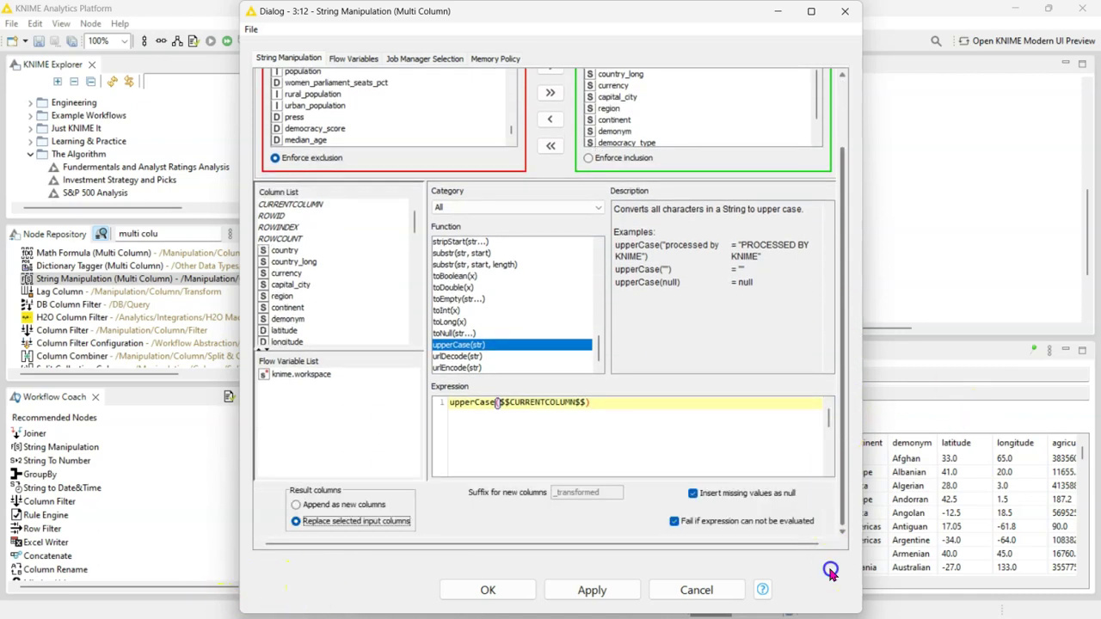
click(335, 505)
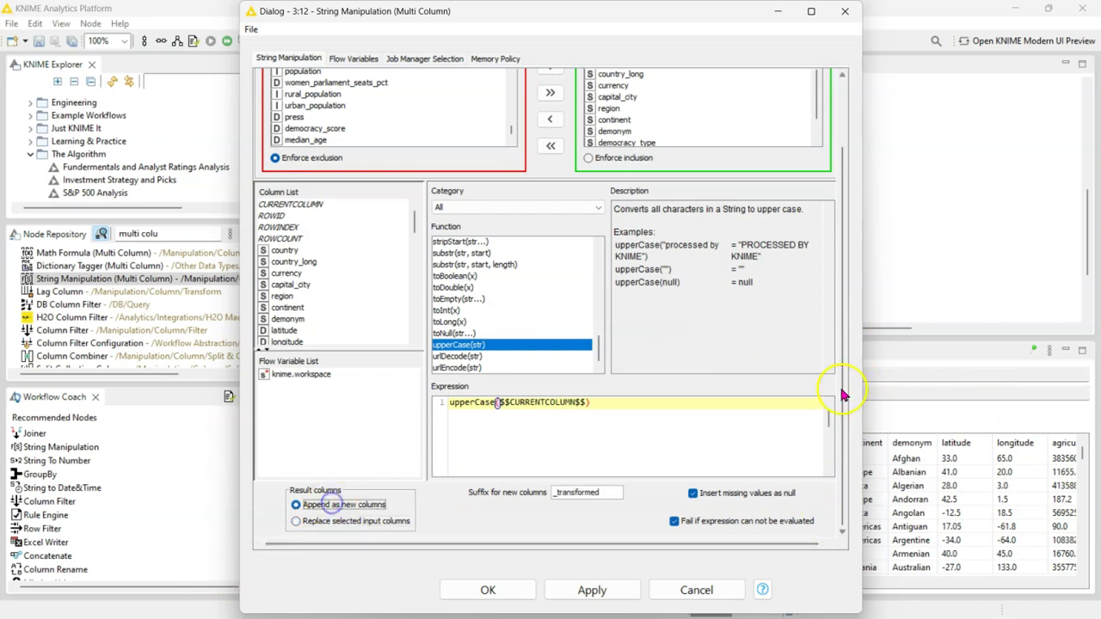
click(450, 593)
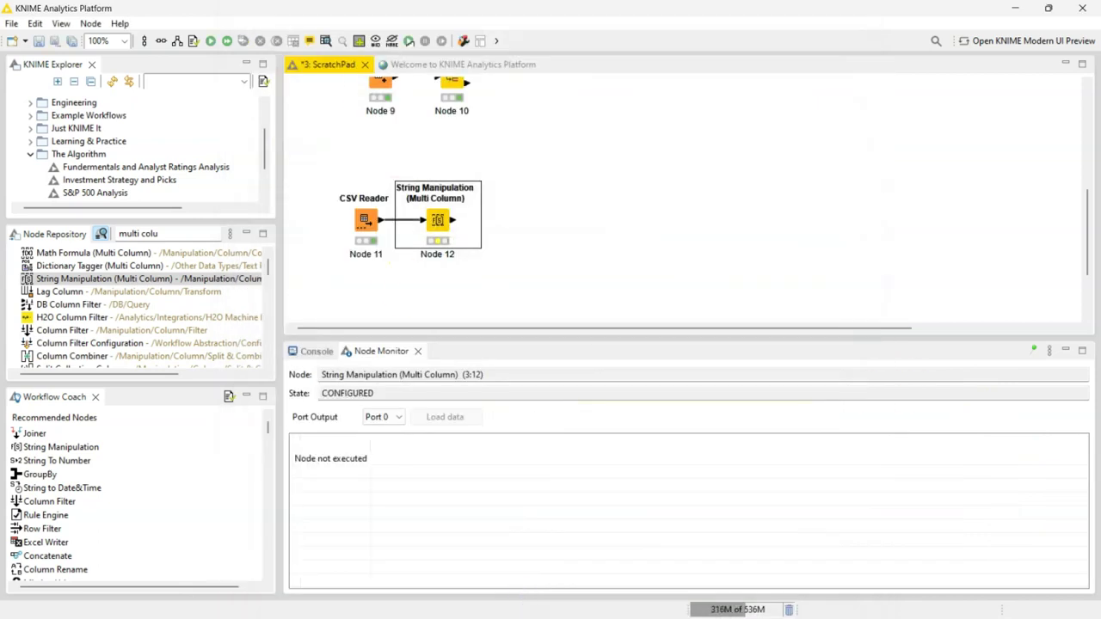
- Execute Node 12 and inspect its 194-row, 74-column output with uppercased _transformed columns
click(211, 42)
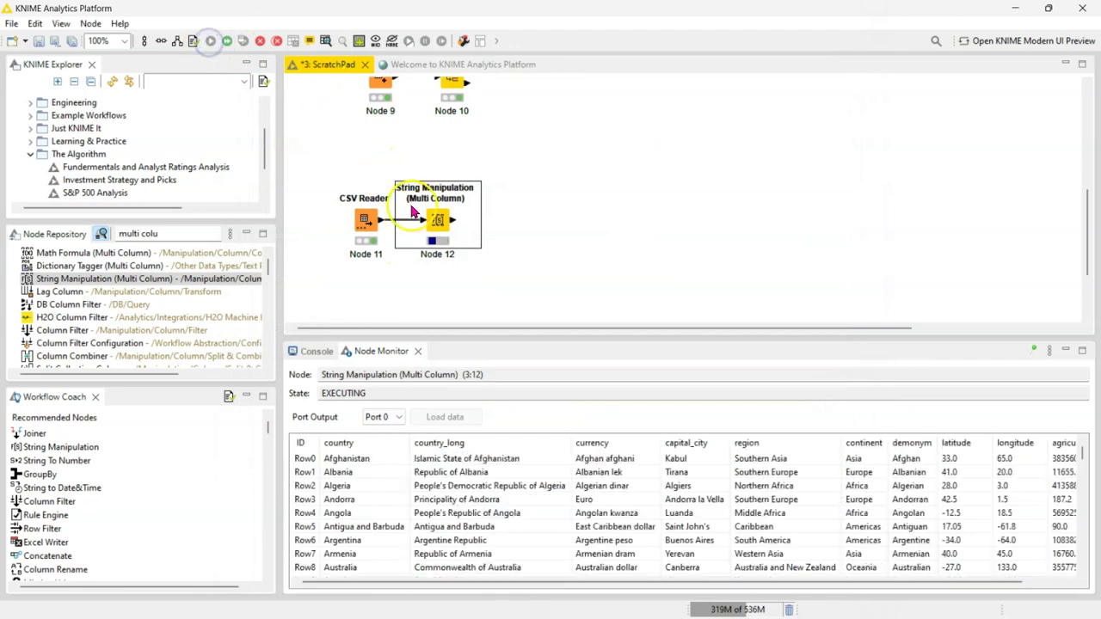
right_click(438, 222)
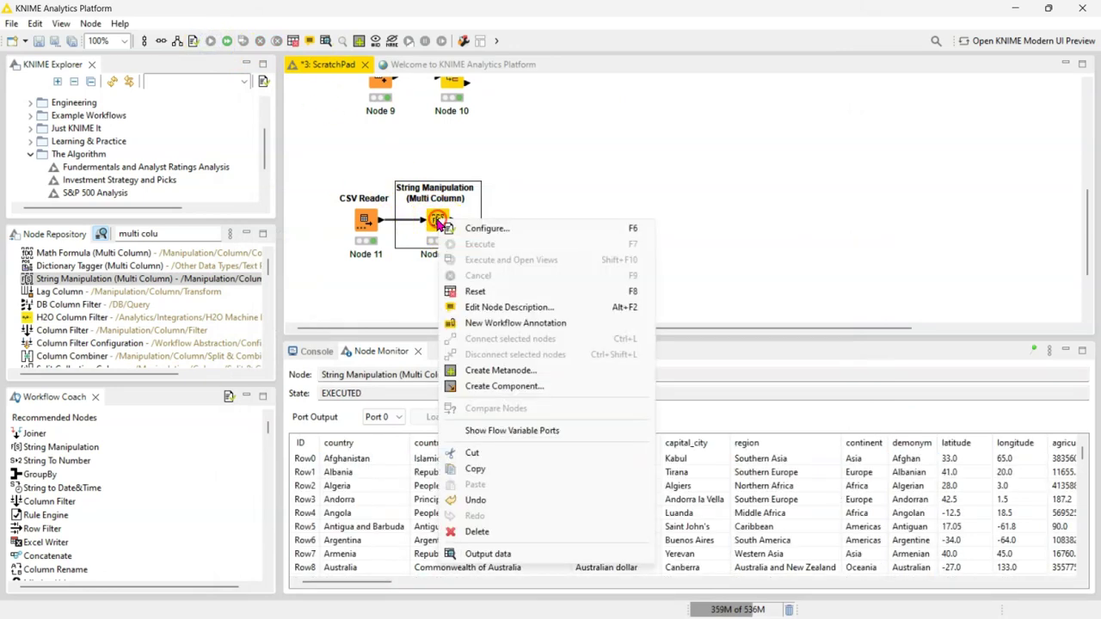
click(521, 554)
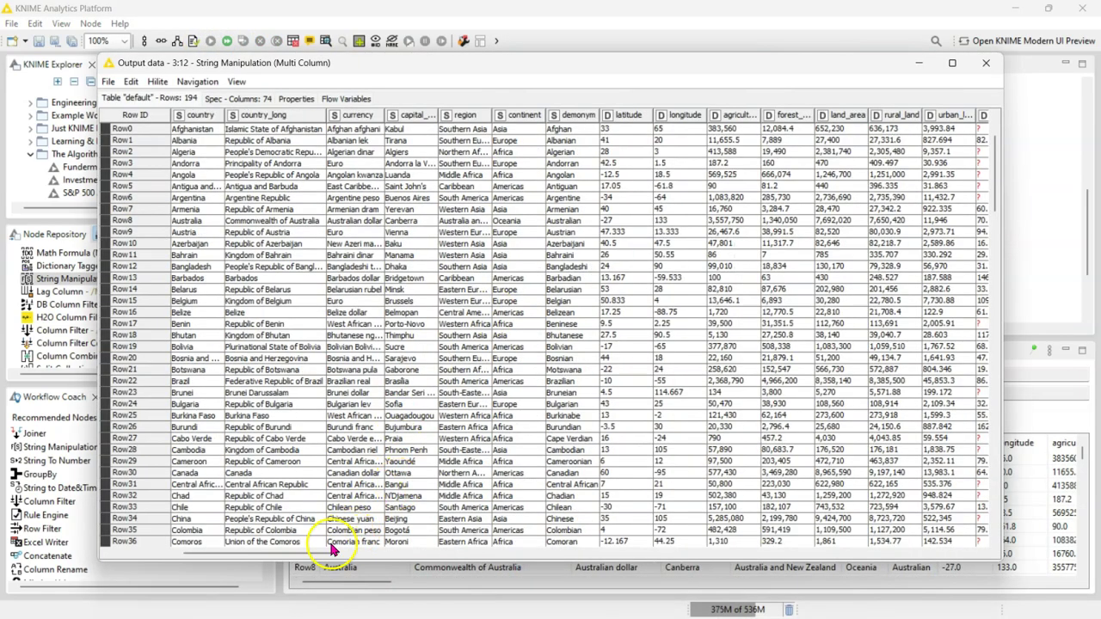
drag(316, 555, 970, 527)
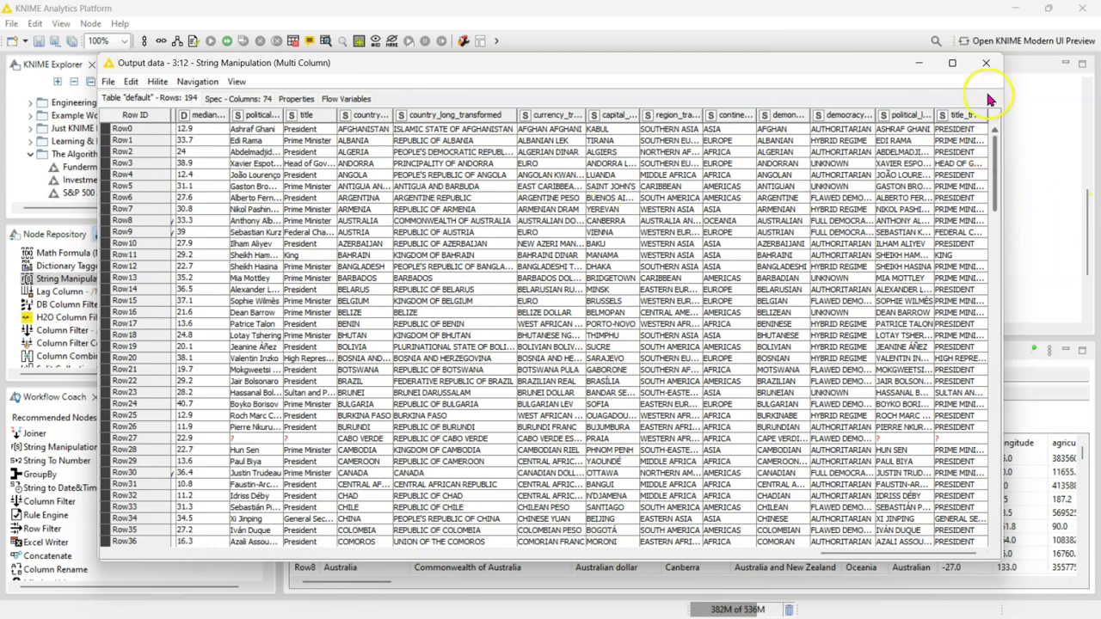
click(986, 63)
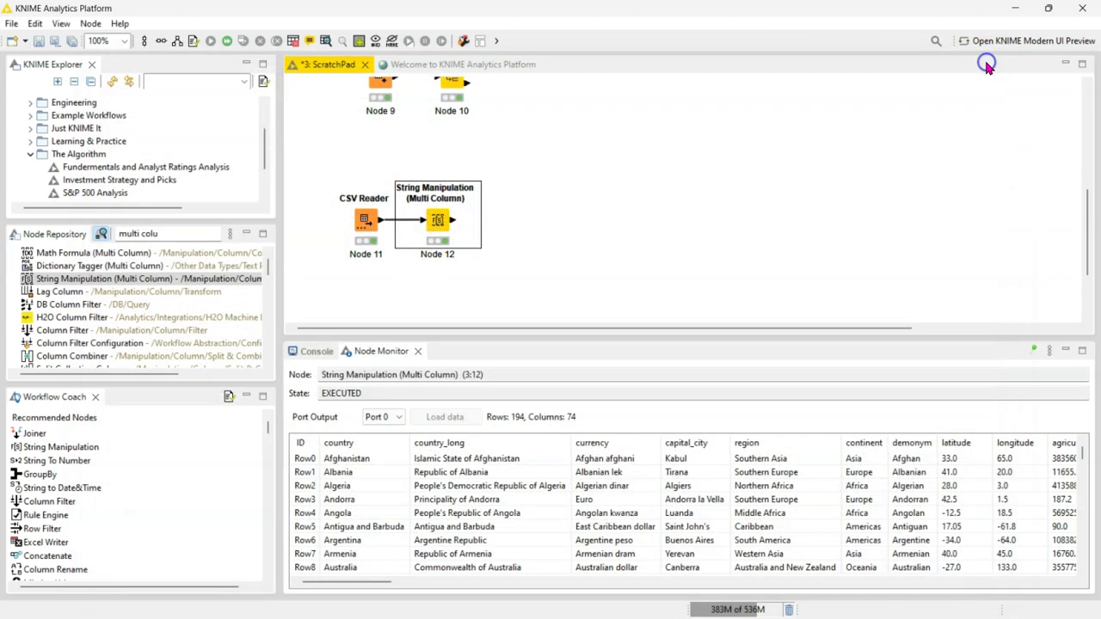
- Set Node 12 to Replace selected input columns, execute it for 64 output columns, and reopen its configuration
double_click(438, 221)
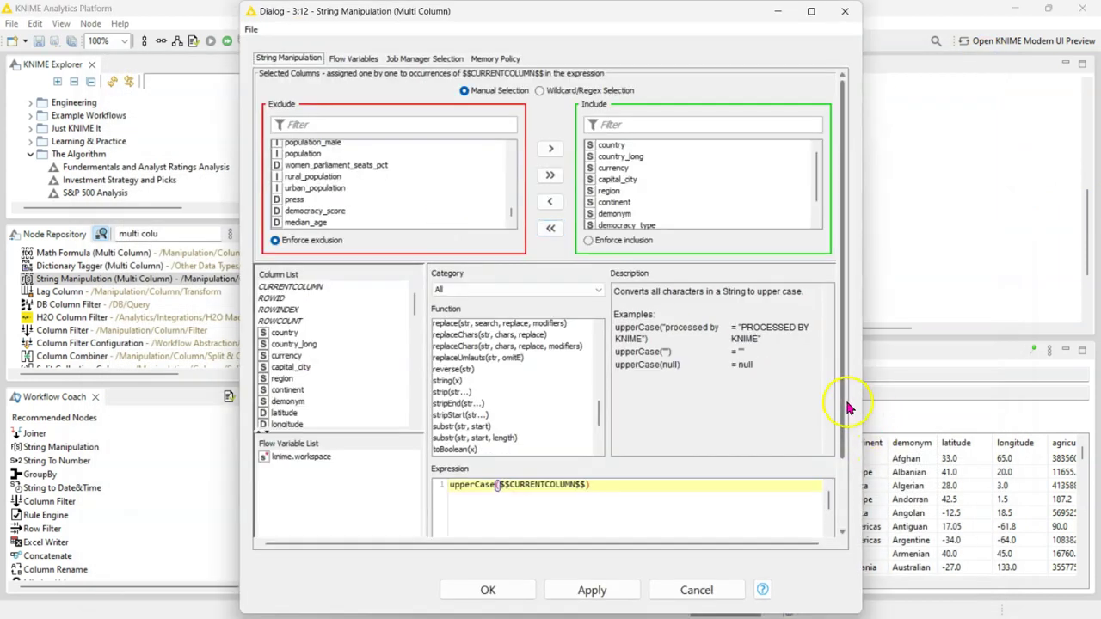
drag(846, 404, 844, 482)
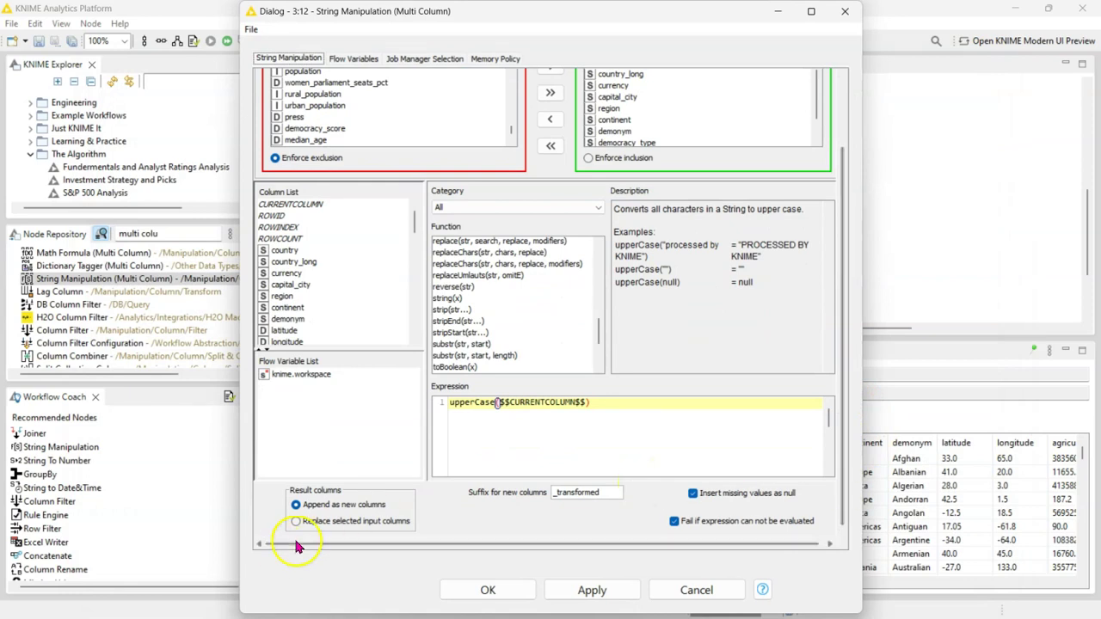
click(328, 523)
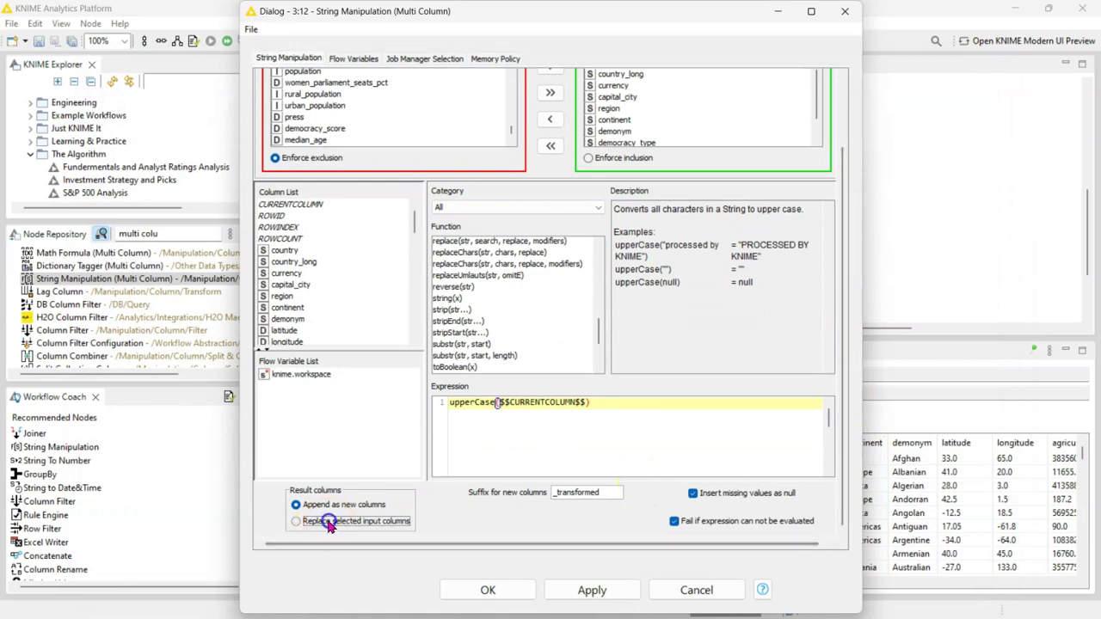
click(497, 592)
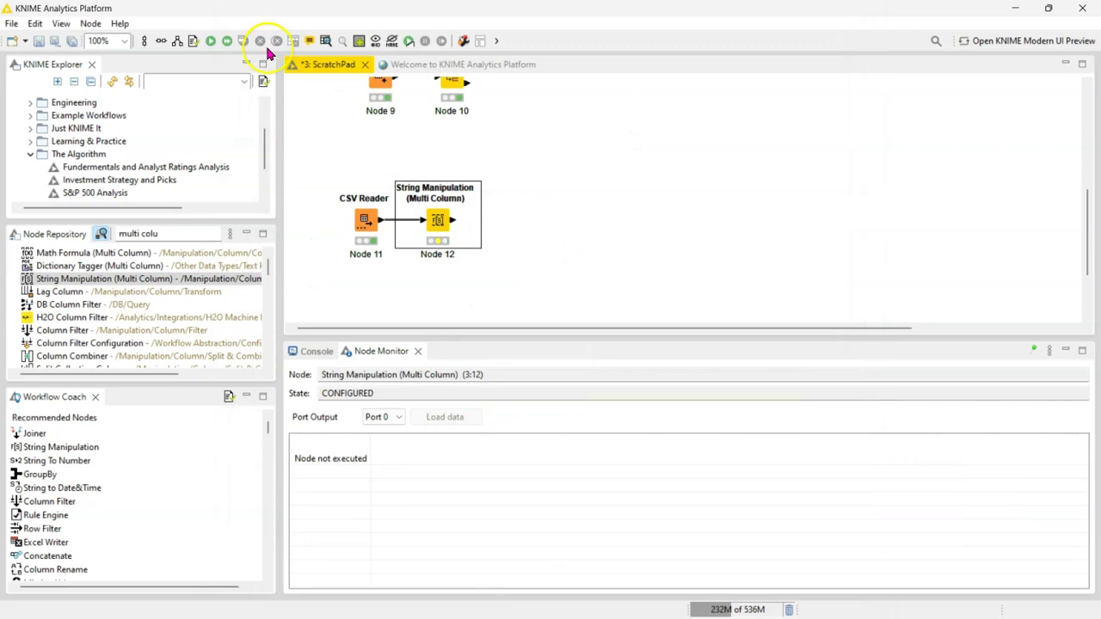
click(212, 42)
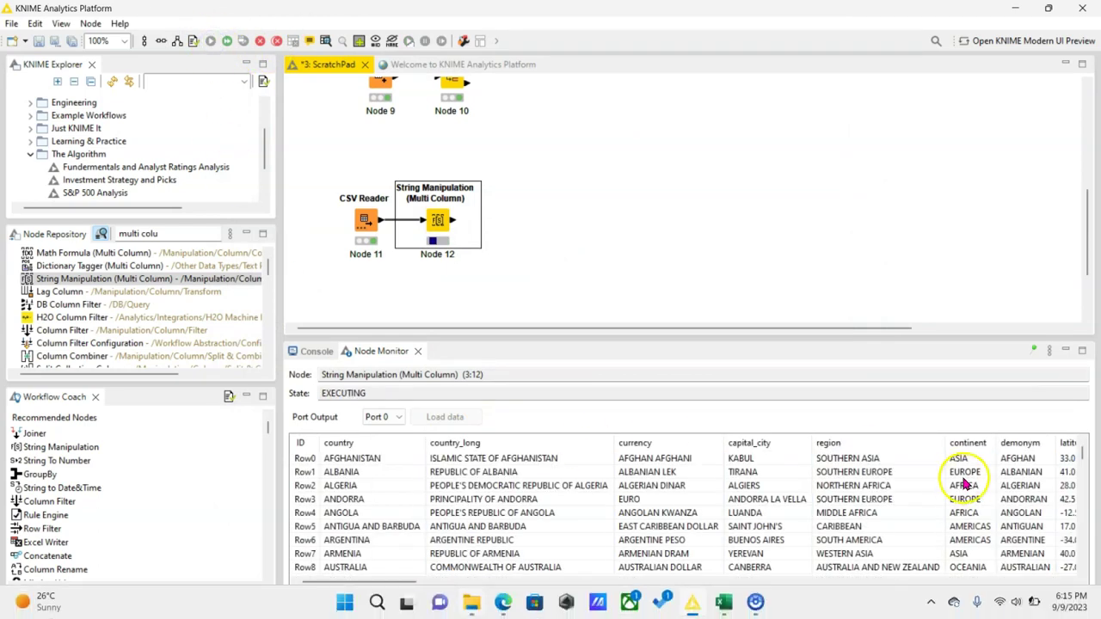
click(506, 298)
double_click(437, 220)
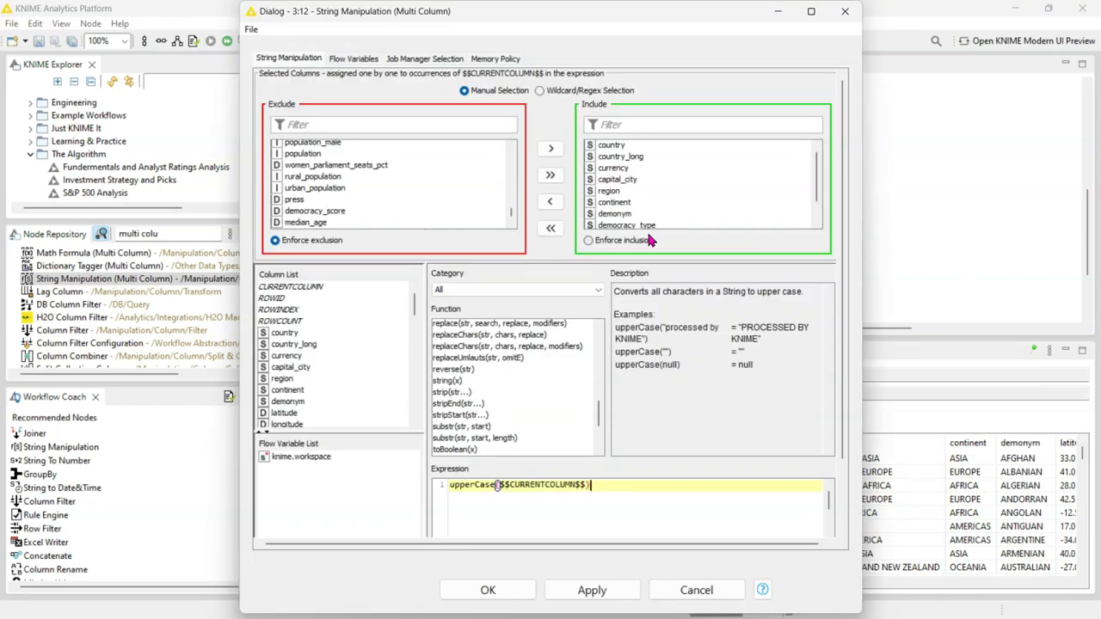
- Wrap upperCase($$CURRENTCOLUMN$$) in a join() function
click(606, 486)
click(499, 381)
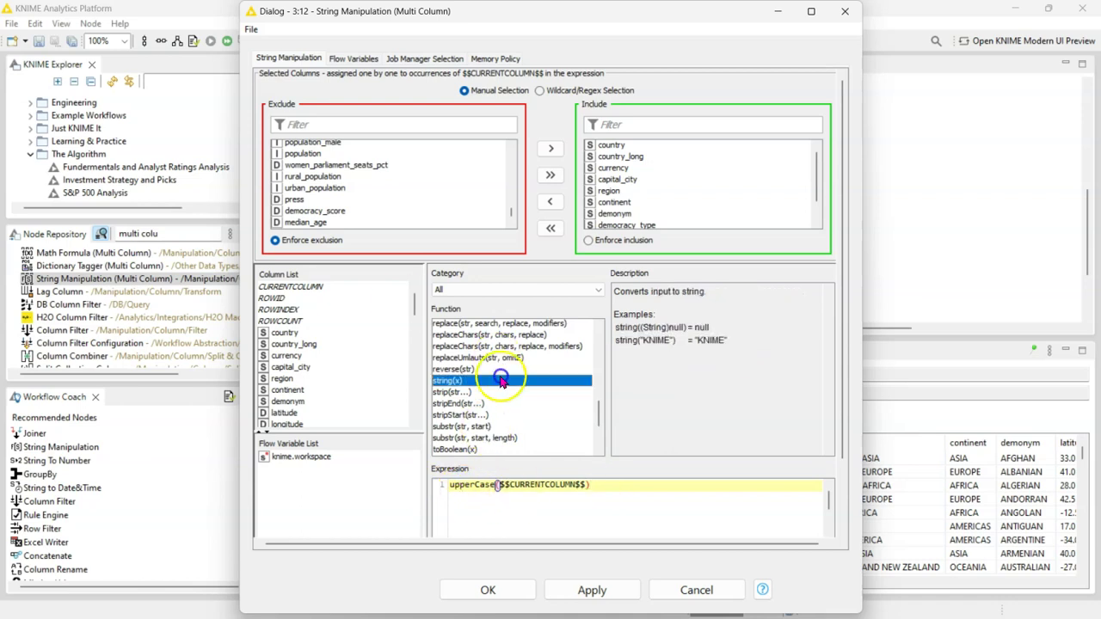
scroll(501, 382, down, 3)
scroll(490, 400, up, 15)
scroll(484, 414, down, 3)
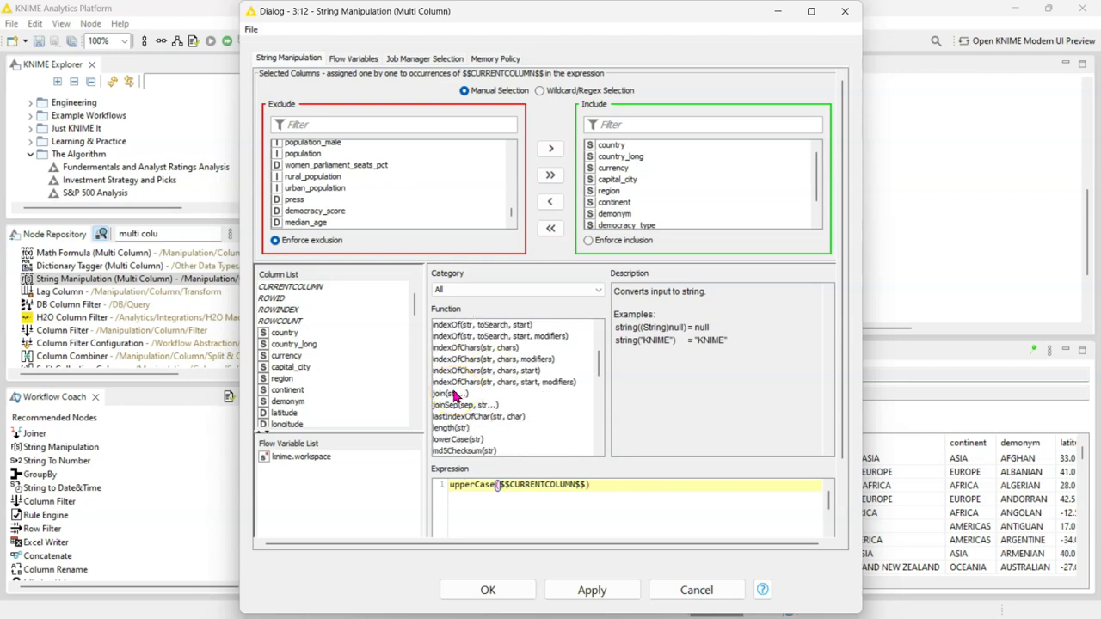
click(476, 487)
click(636, 491)
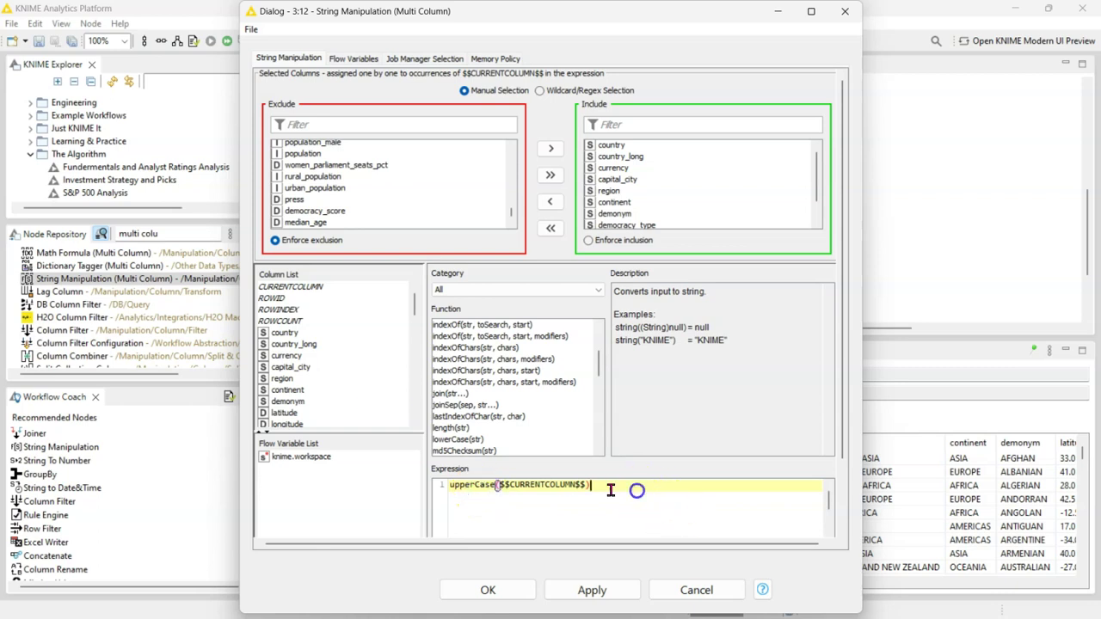
click(448, 484)
double_click(442, 395)
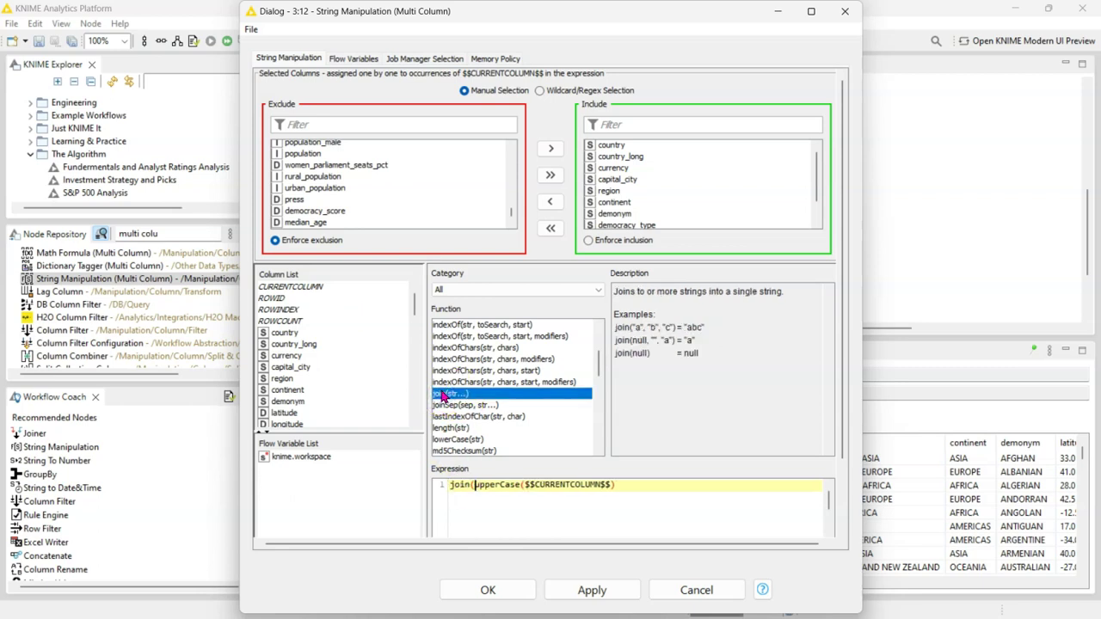
- Add the " Test" argument so it reads join(upperCase($$CURRENTCOLUMN$$)," Test"), then save with OK
click(629, 487)
text(," Tes)
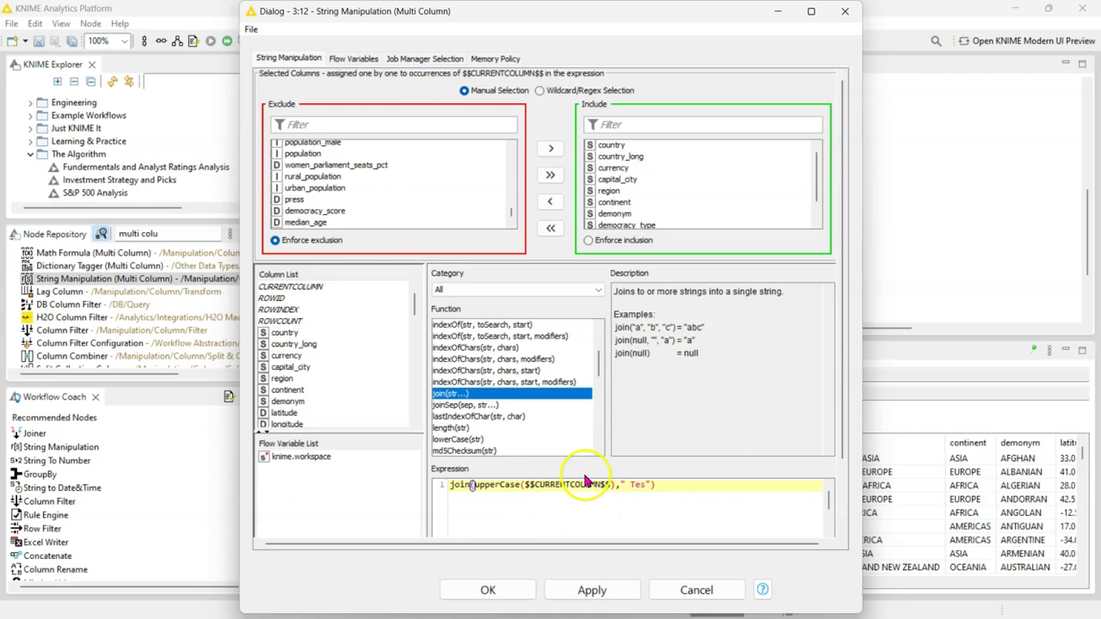
click(647, 485)
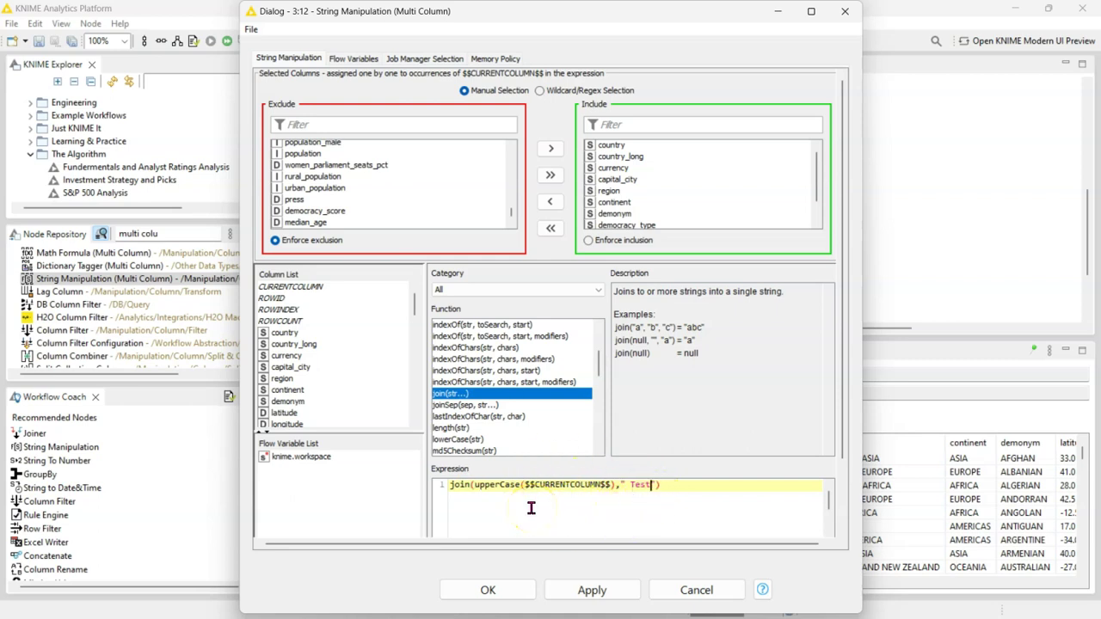
text(")
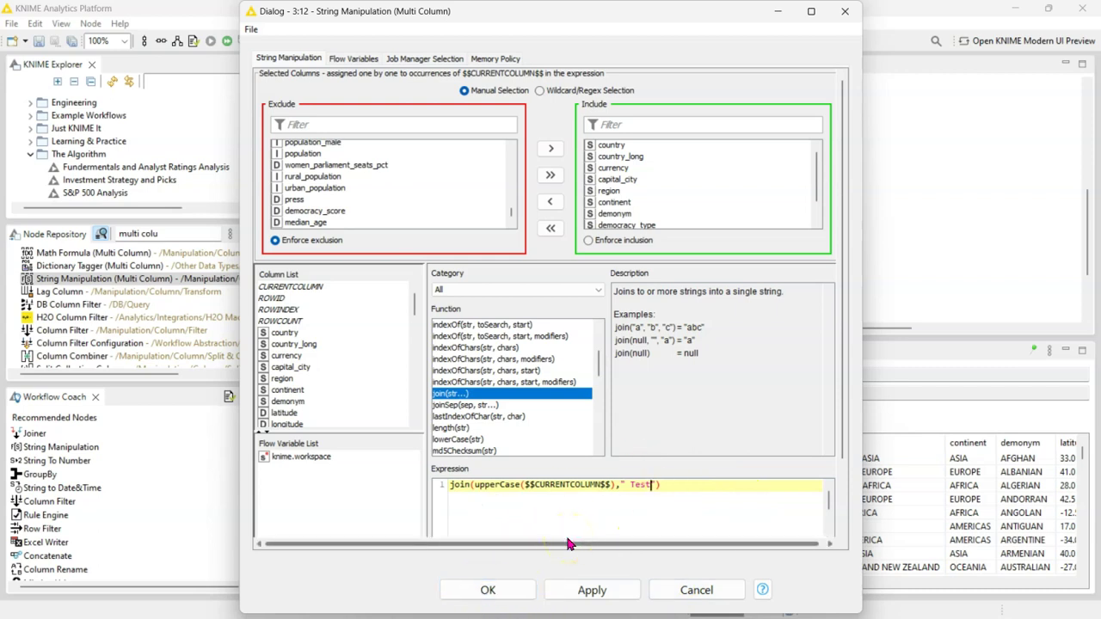
click(517, 590)
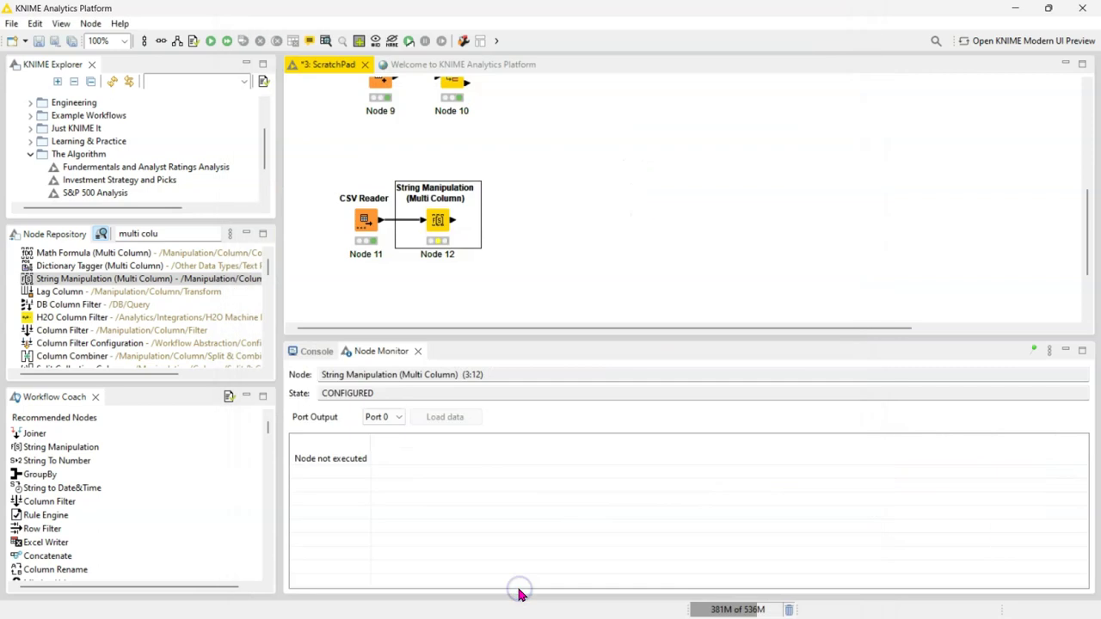
- Execute Node 12 and scroll its 194-row output to check uppercased values ending in " Test"
click(211, 40)
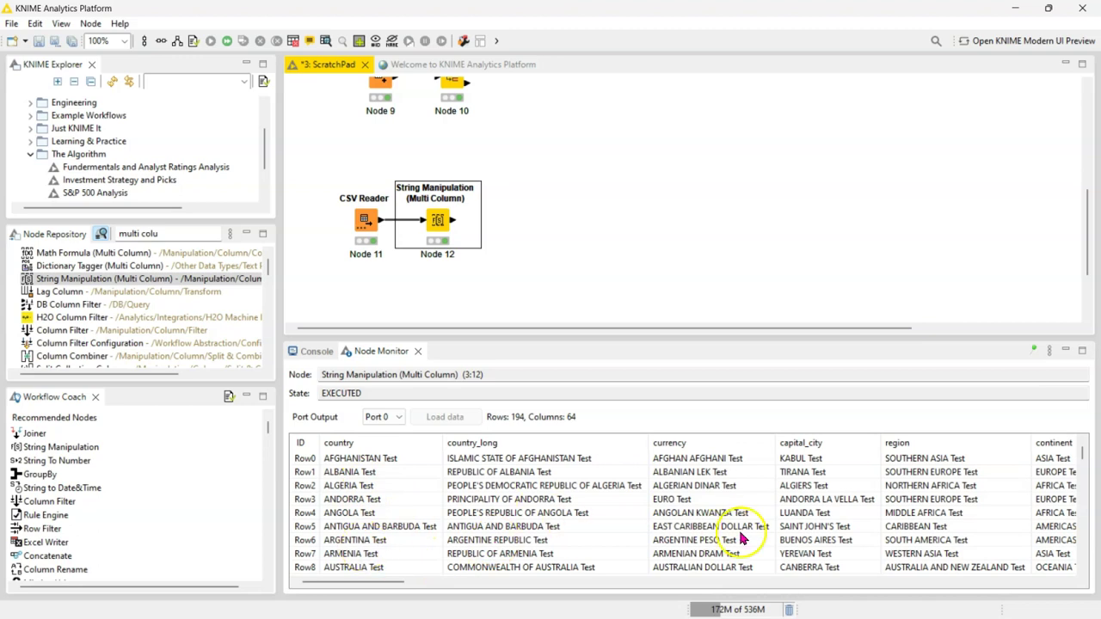
scroll(958, 523, down, 5)
scroll(959, 523, up, 6)
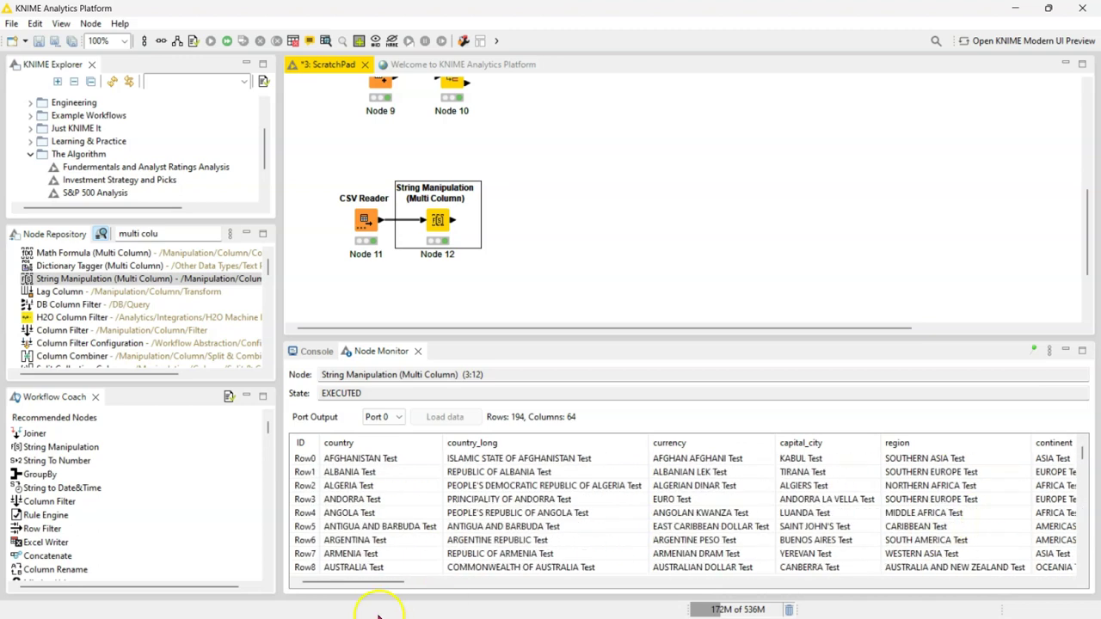
drag(366, 585, 1043, 590)
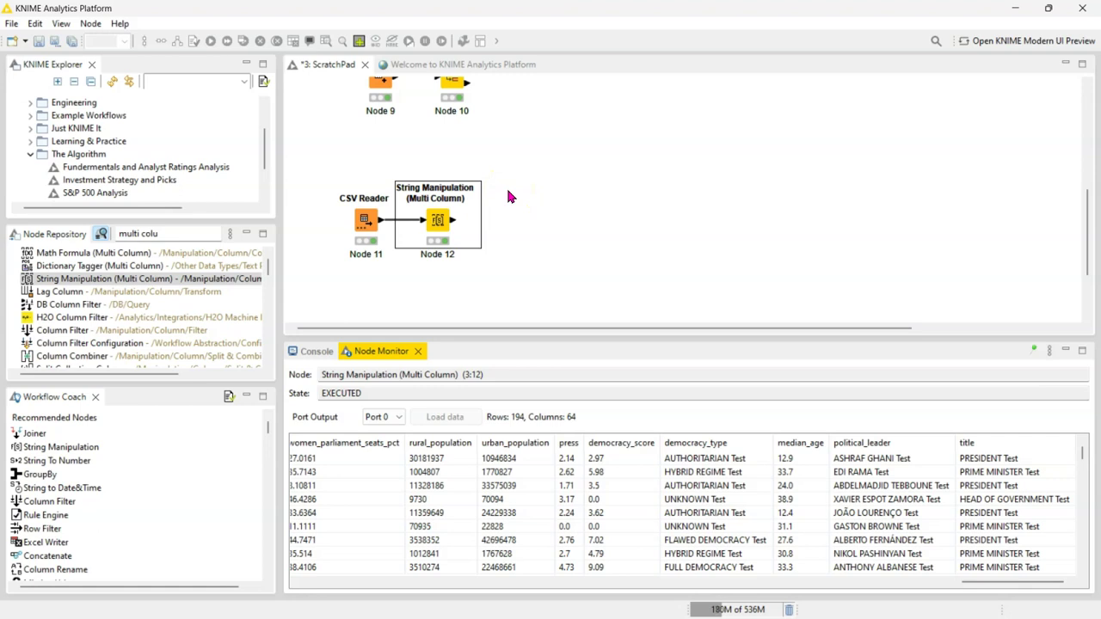
- Replace the repository search text with 'math' to list the Math Formula nodes
click(172, 234)
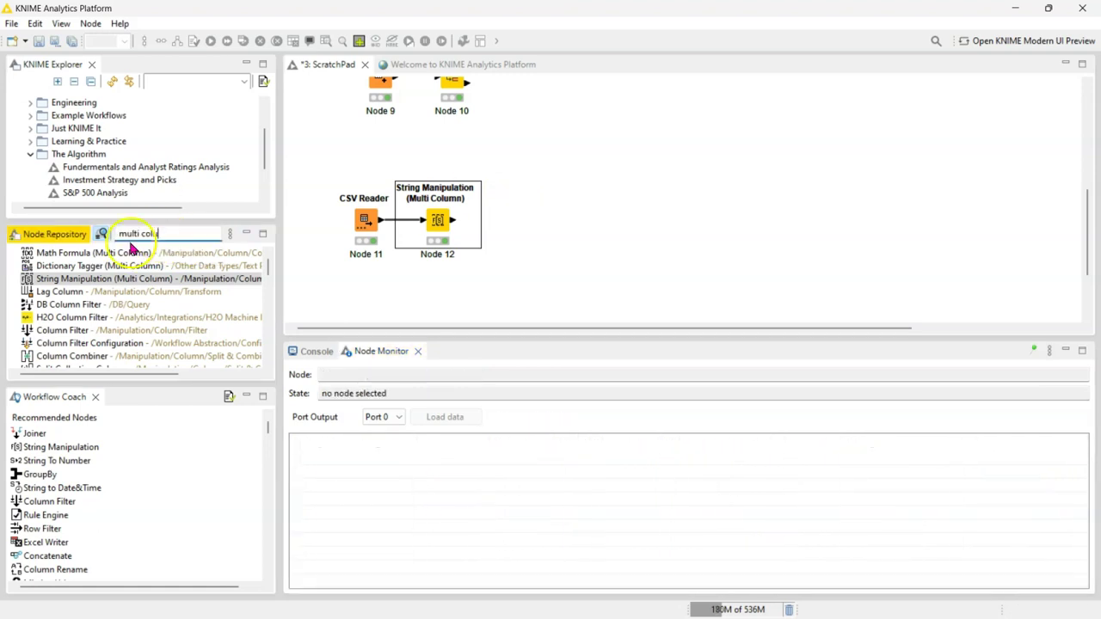
text(mn)
key(BackSpace)
key(BackSpace)
key(BackSpace)
key(BackSpace)
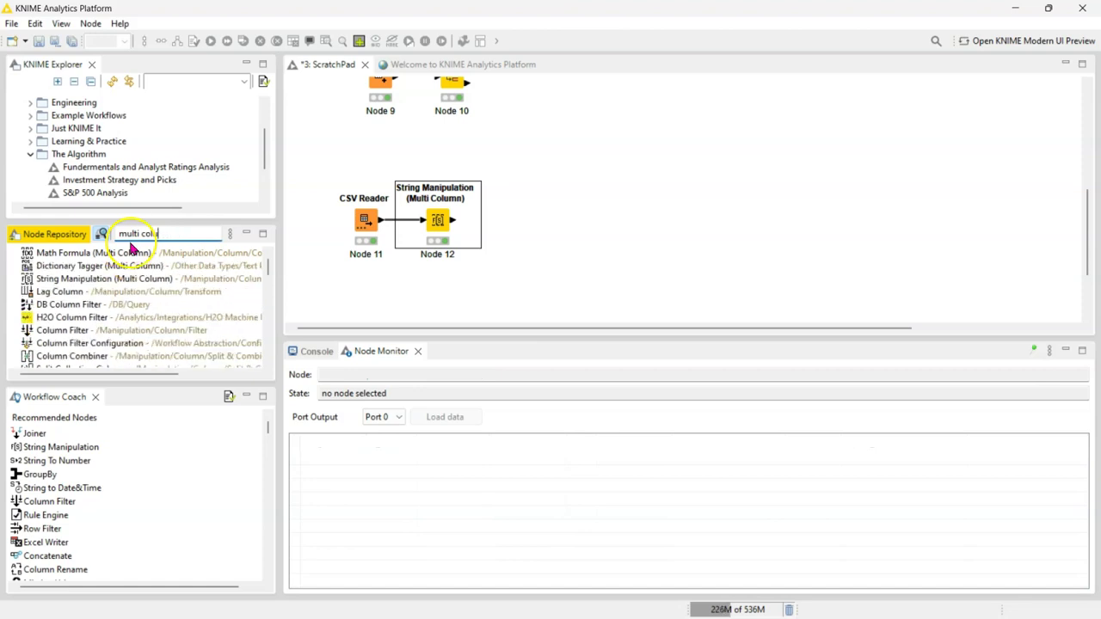
text(math)
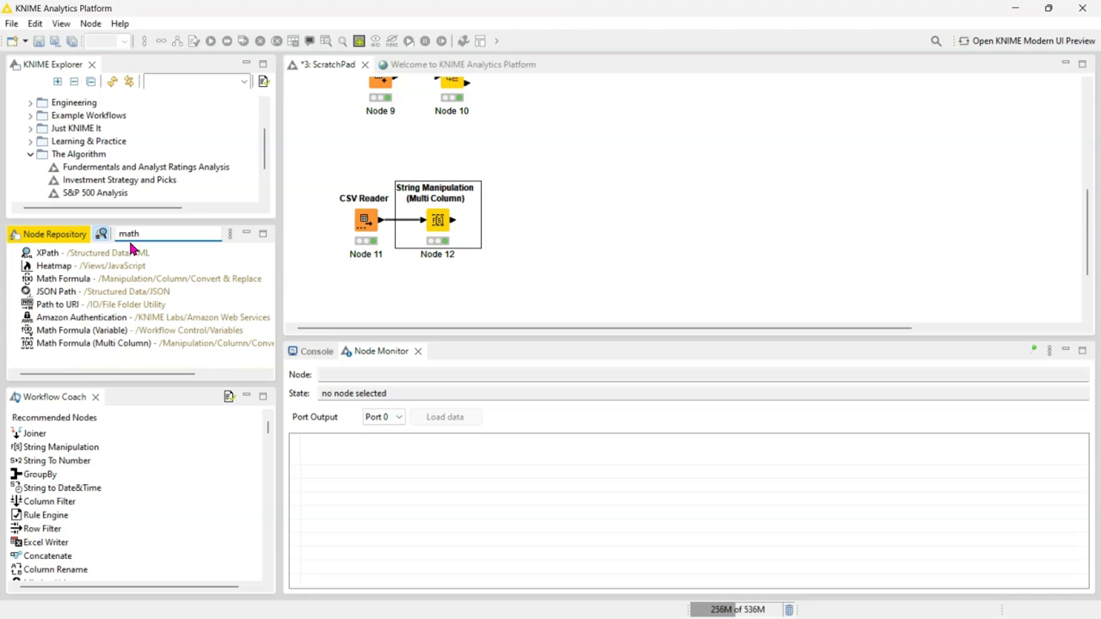